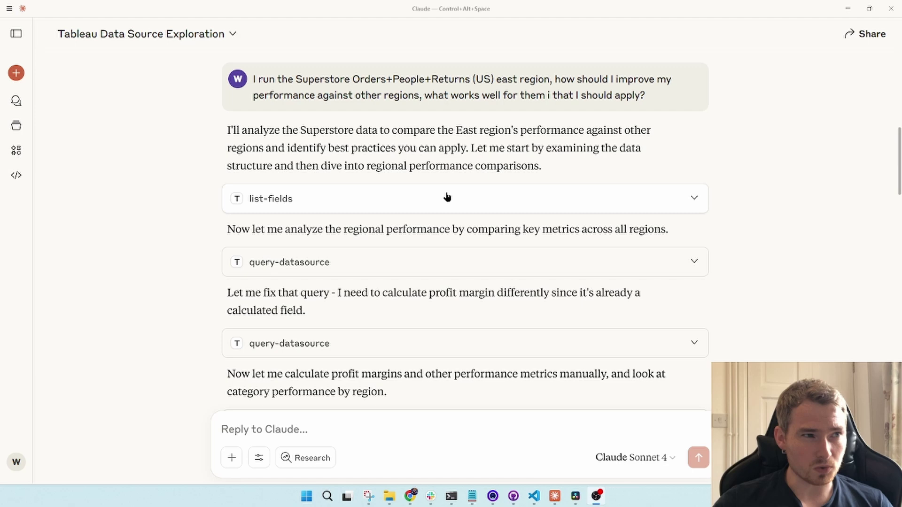
Inspect the request of the first query-datasource call in the Claude reply and collapse it again.
left_click(466, 268)
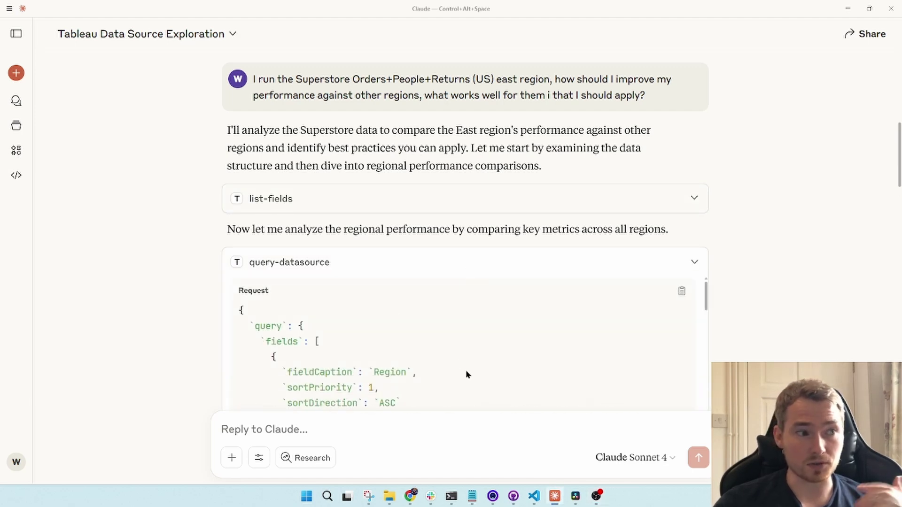
left_click(463, 267)
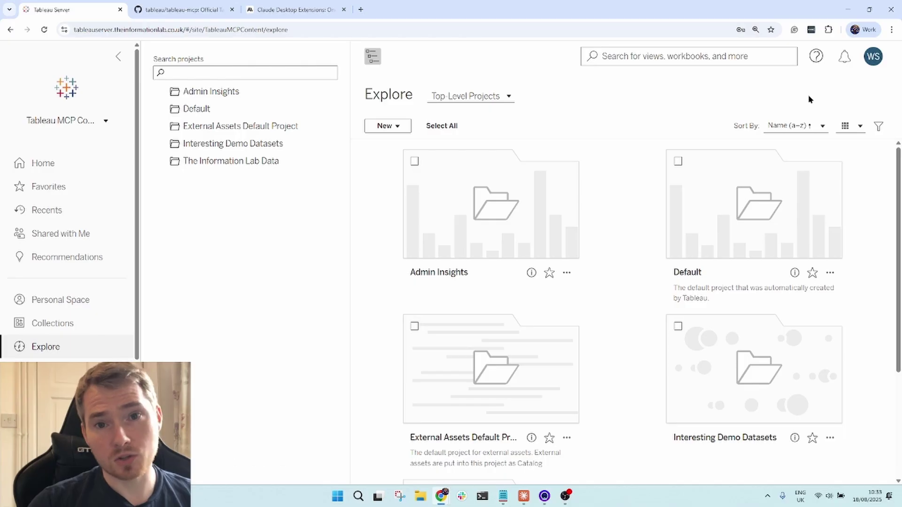
Check the Tableau Server version in the About Tableau information.
left_click(816, 58)
left_click(712, 123)
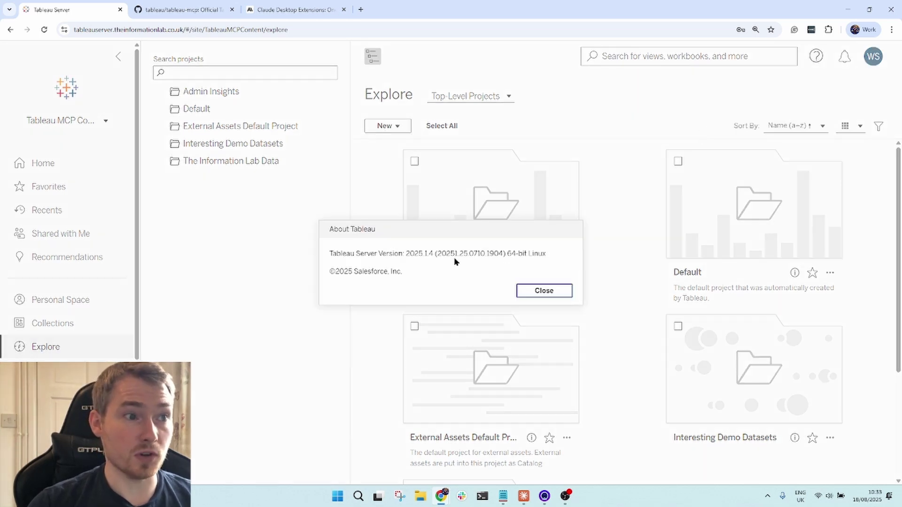
left_click_drag(405, 254, 441, 259)
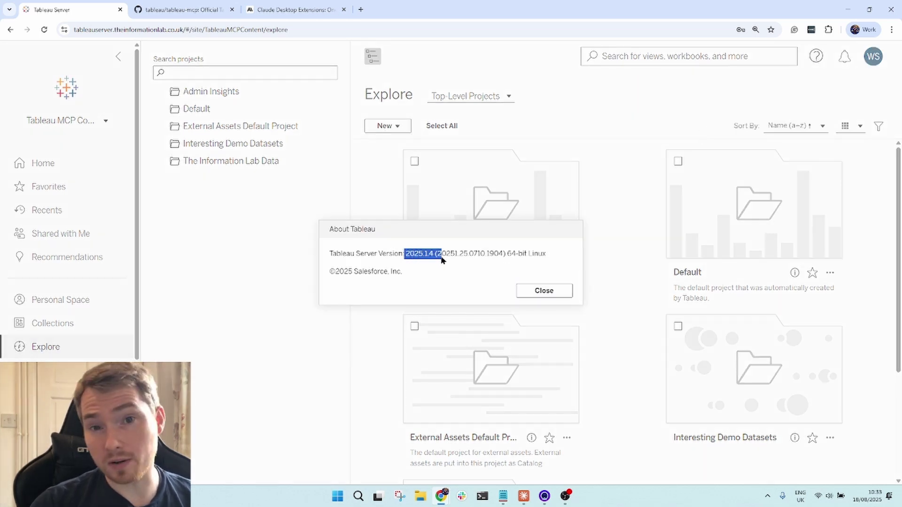
left_click(438, 262)
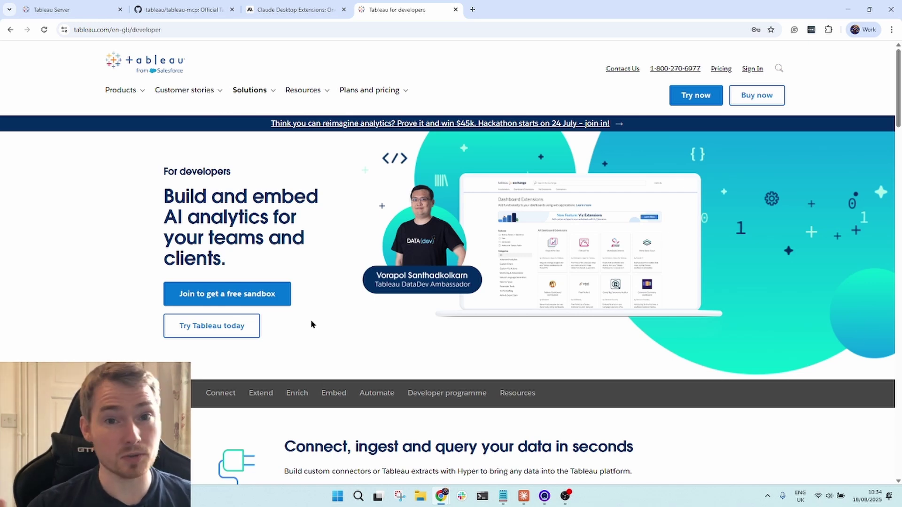
Examine the implemented MCP tools in the tableau-mcp README on GitHub, including list-datasources, list-fields and query-datasource.
key("ctrl+2")
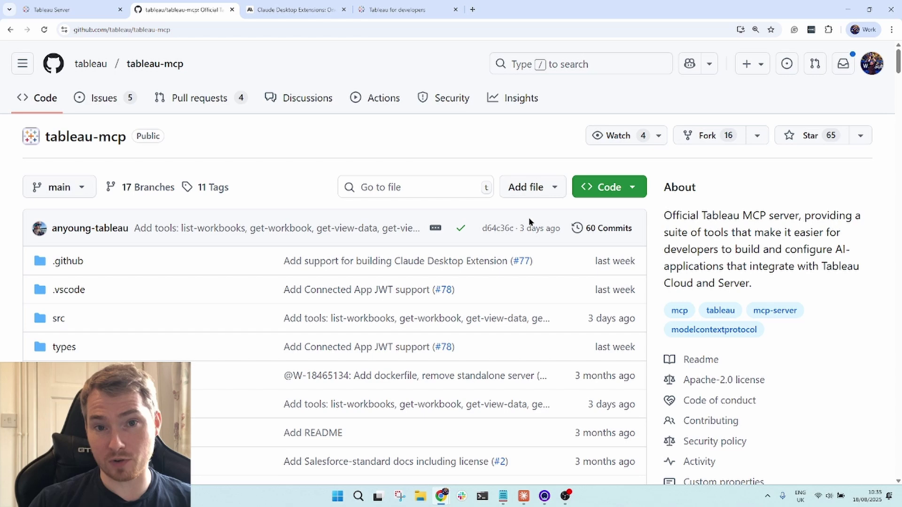
scroll(503, 228, "down", 10)
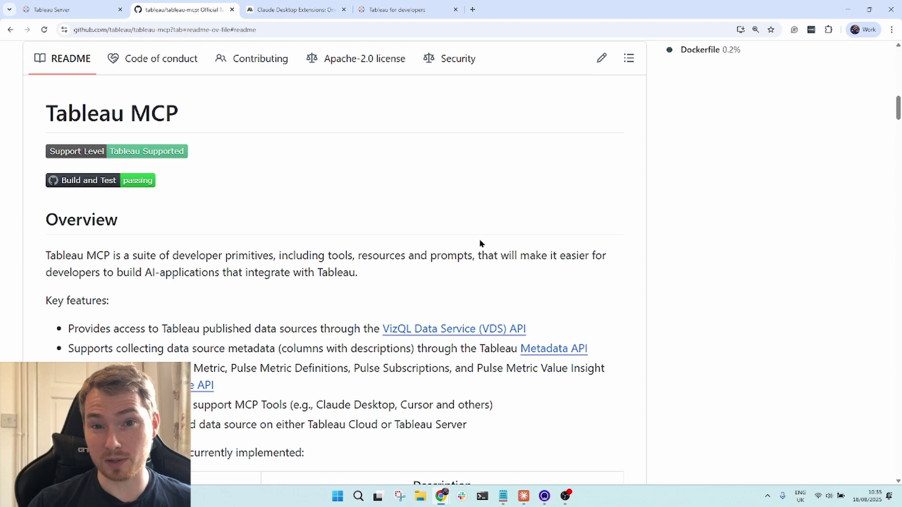
scroll(480, 243, "down", 8)
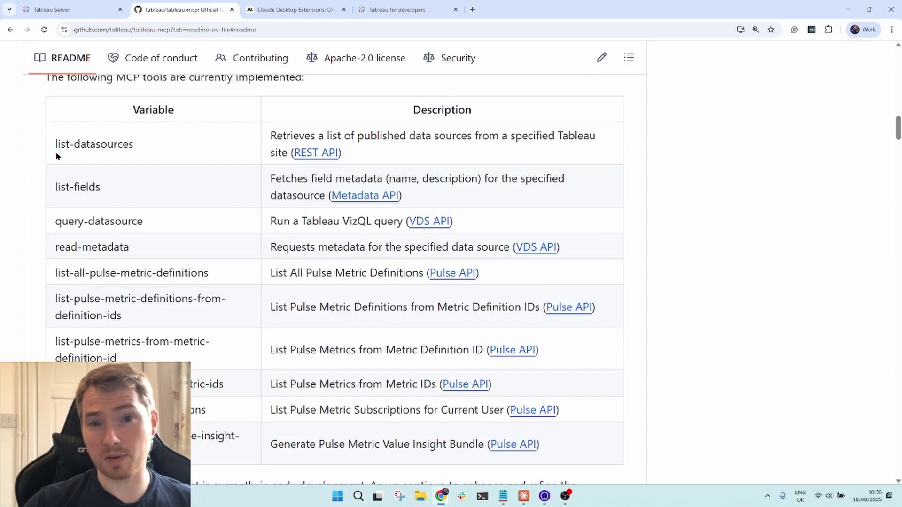
left_click_drag(39, 148, 139, 148)
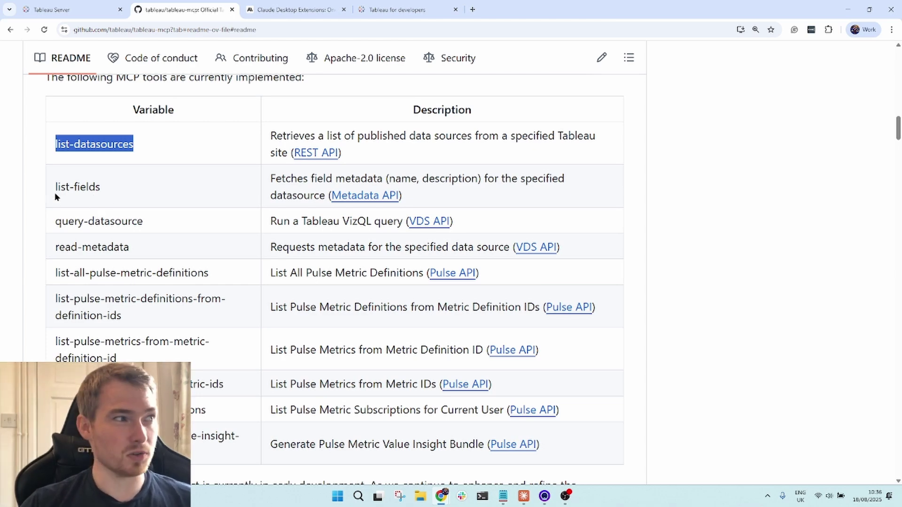
left_click_drag(55, 193, 114, 185)
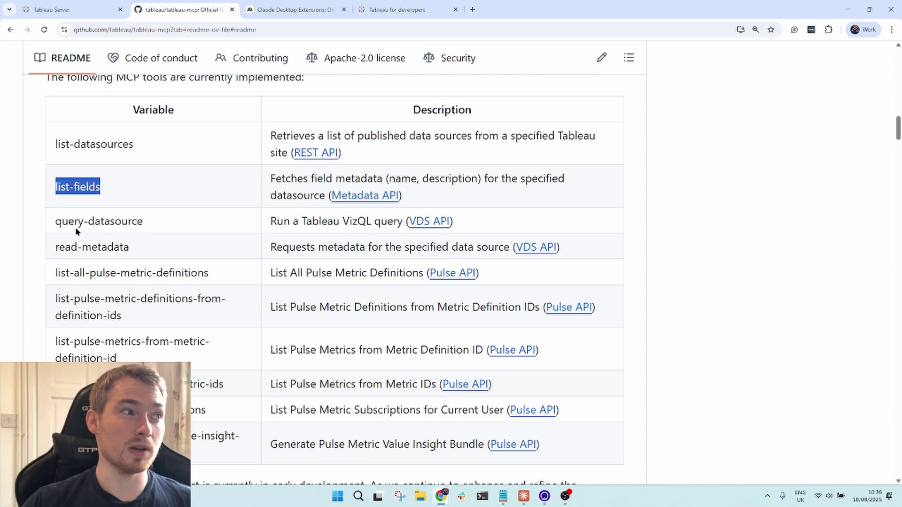
left_click_drag(55, 222, 183, 221)
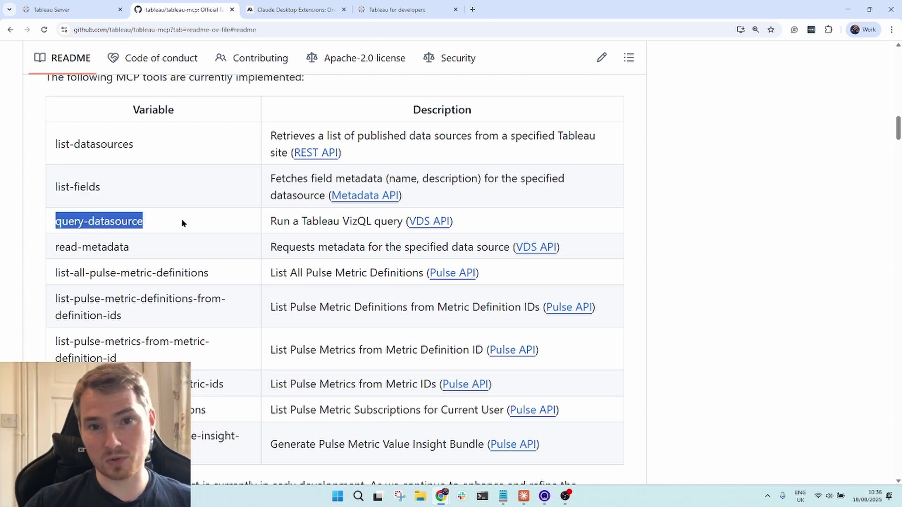
left_click(181, 218)
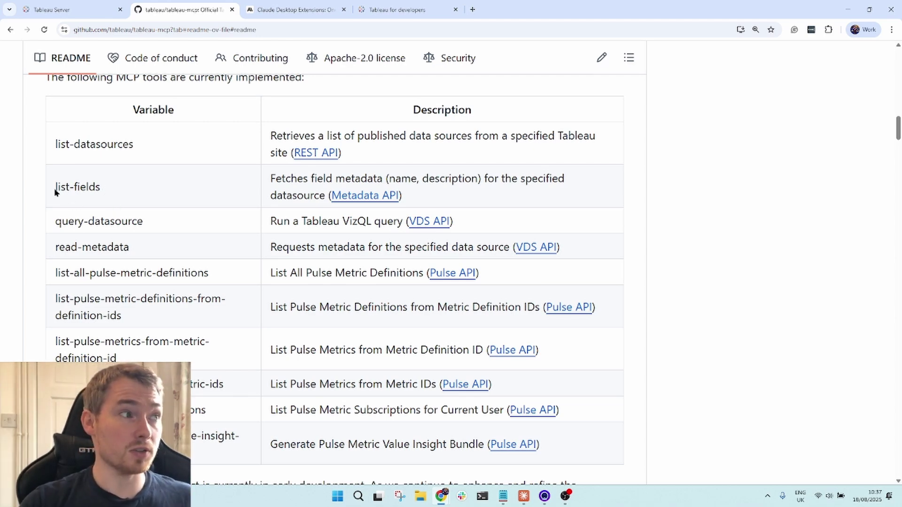
left_click_drag(55, 188, 132, 190)
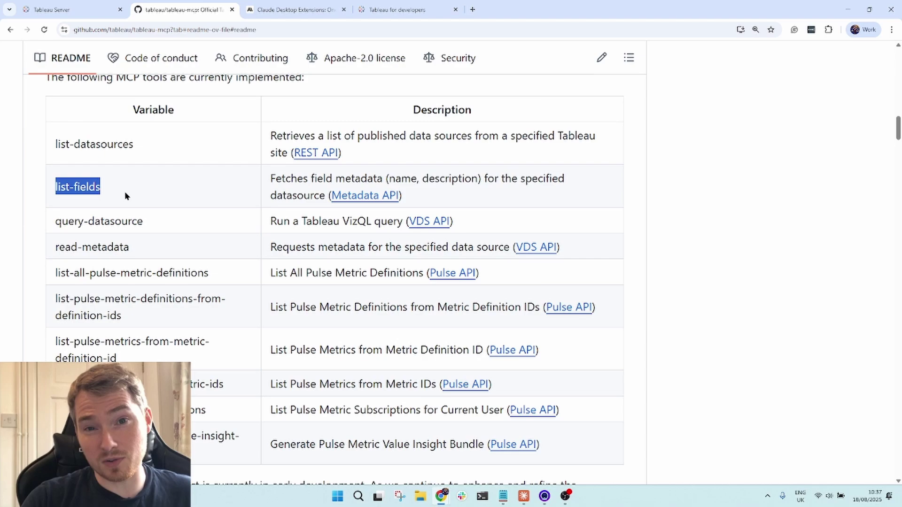
left_click(122, 197)
Browse the repository's src/tools folder and open the listFields.ts source file.
scroll(121, 196, "up", 20)
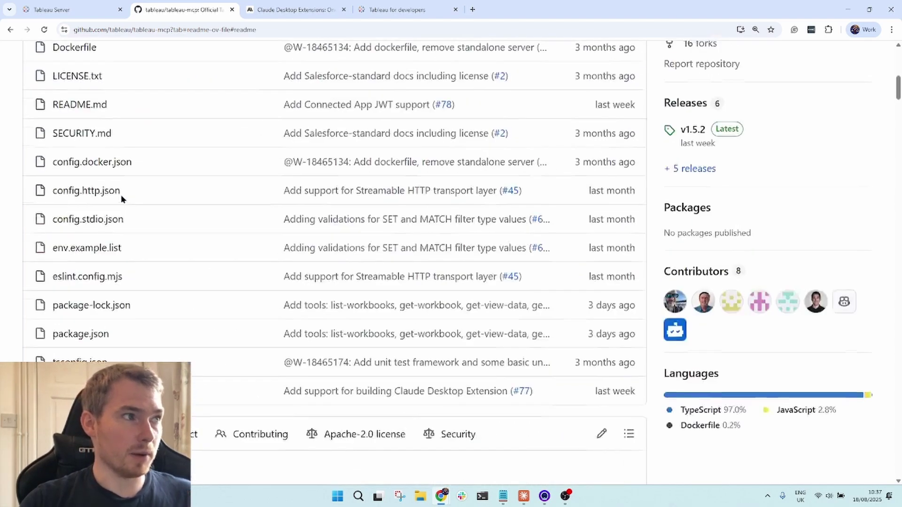
scroll(121, 197, "up", 4)
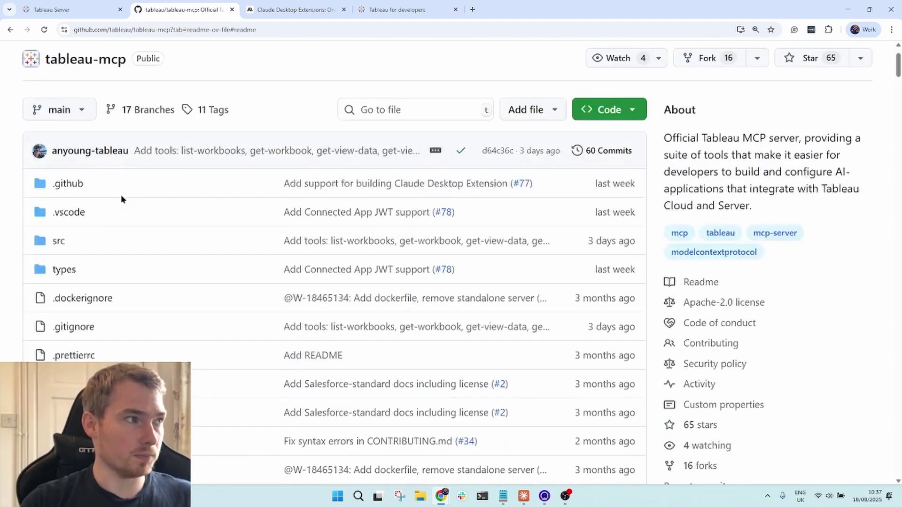
left_click(59, 243)
scroll(60, 244, "down", 3)
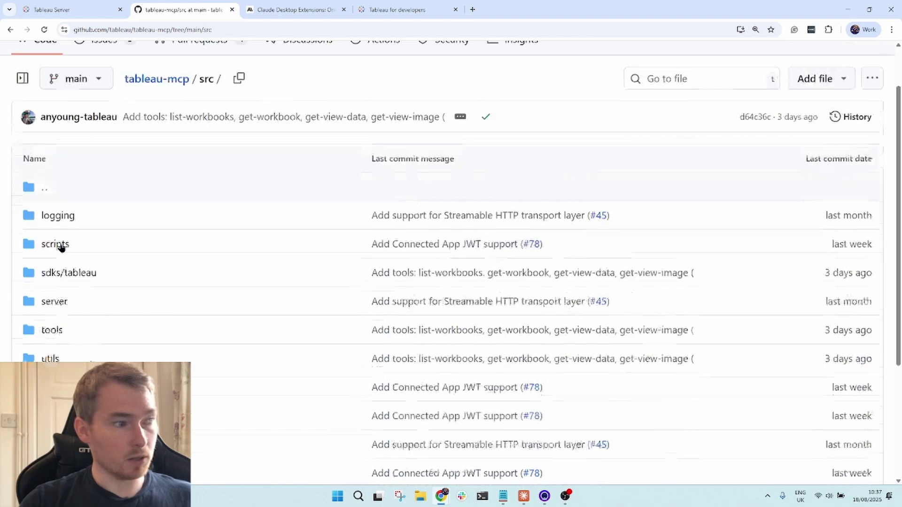
left_click(58, 251)
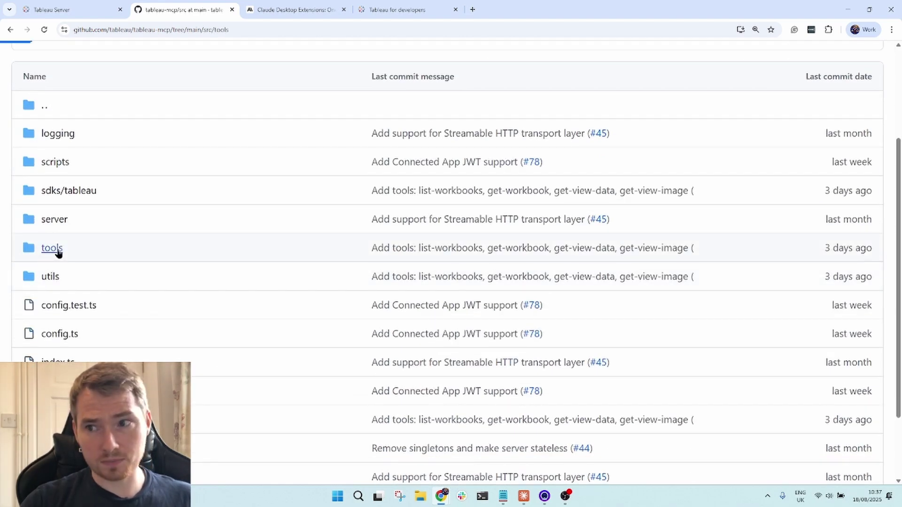
scroll(89, 197, "down", 2)
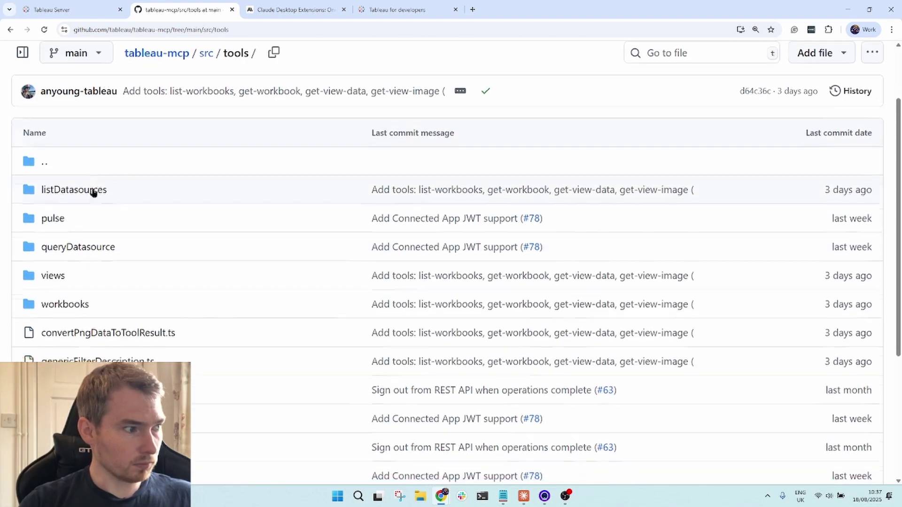
scroll(96, 193, "up", 1)
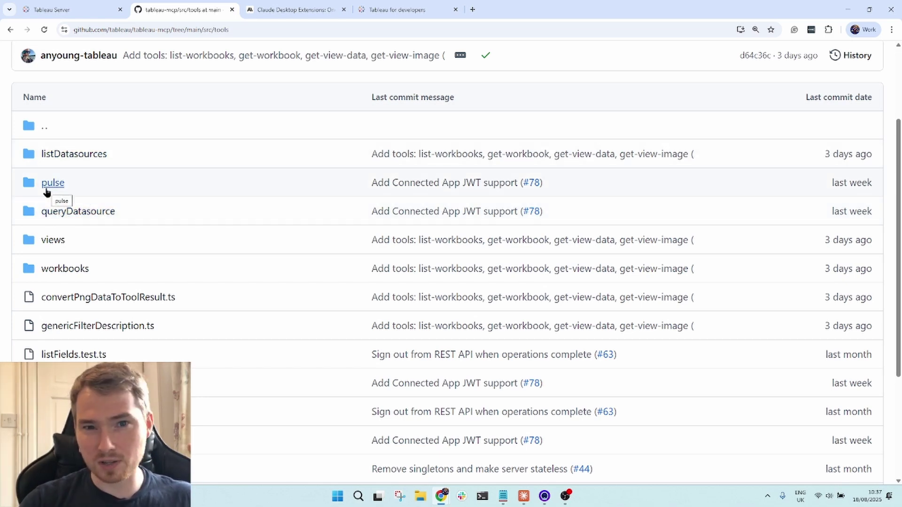
scroll(80, 191, "down", 4)
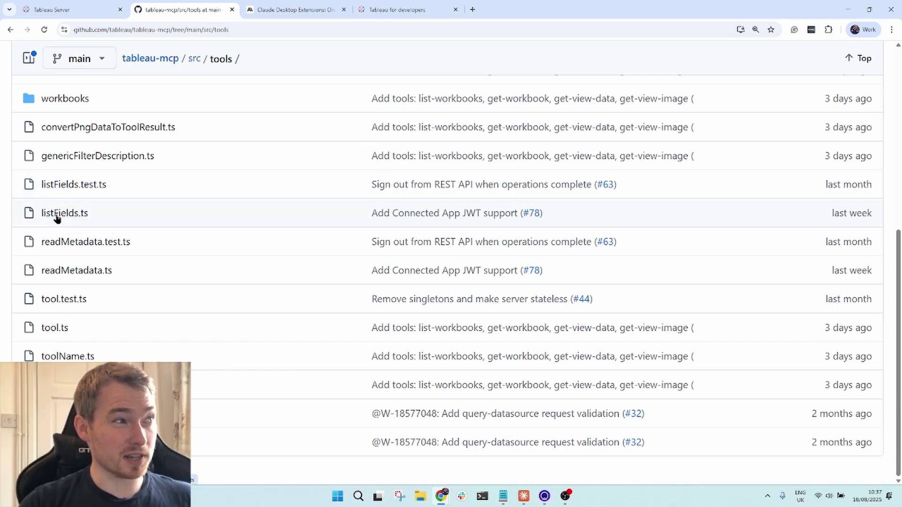
left_click(57, 214)
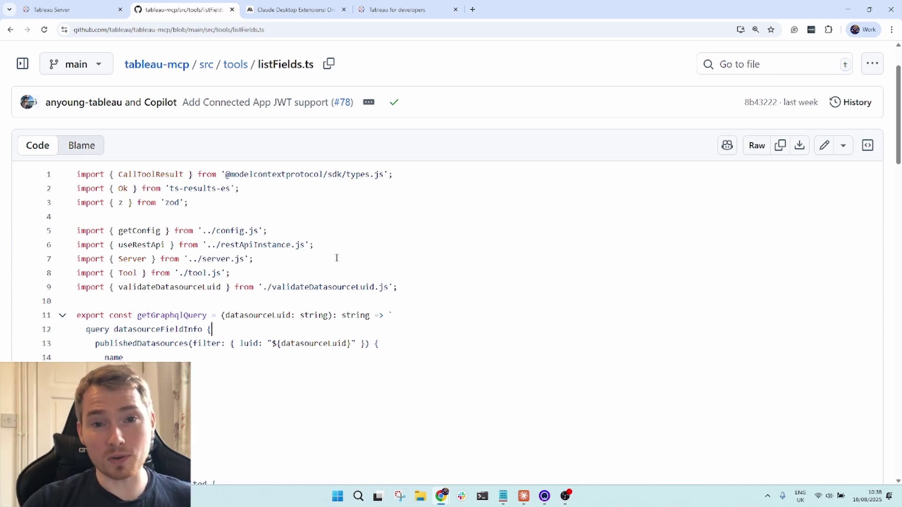
Examine the getGraphqlQuery definition in listFields.ts, including its datasourceLuid filter and the field description attribute.
scroll(337, 258, "down", 3)
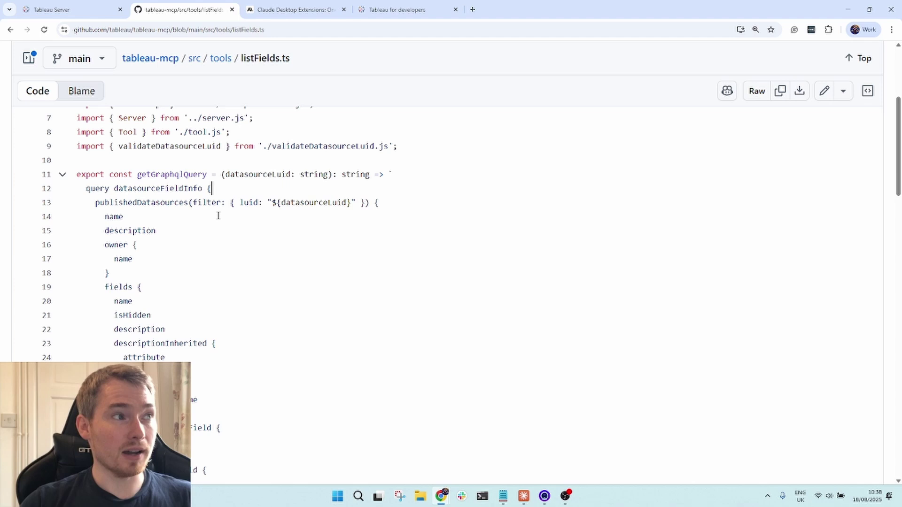
scroll(185, 193, "down", 1)
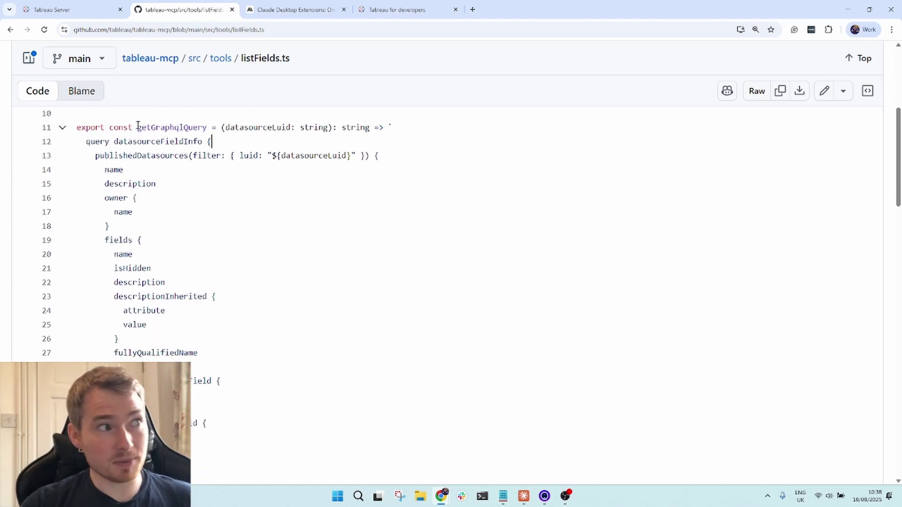
left_click_drag(137, 127, 217, 128)
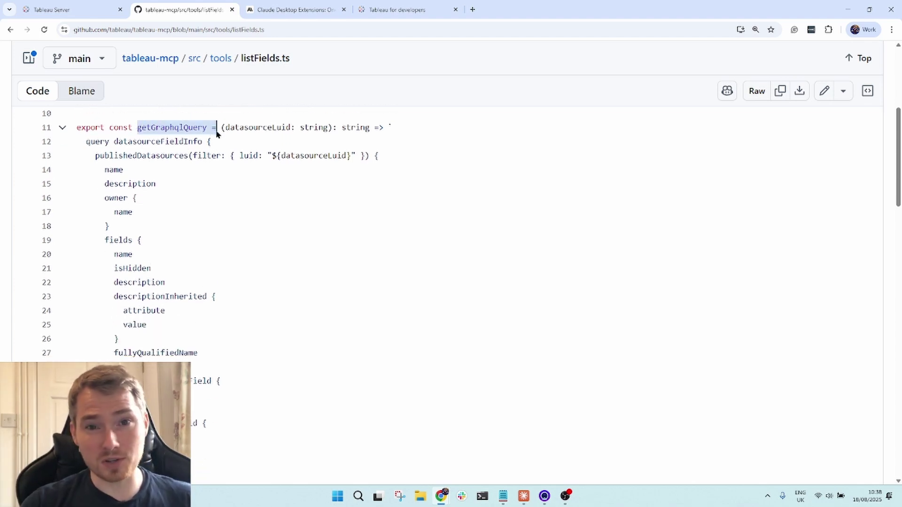
left_click(217, 133)
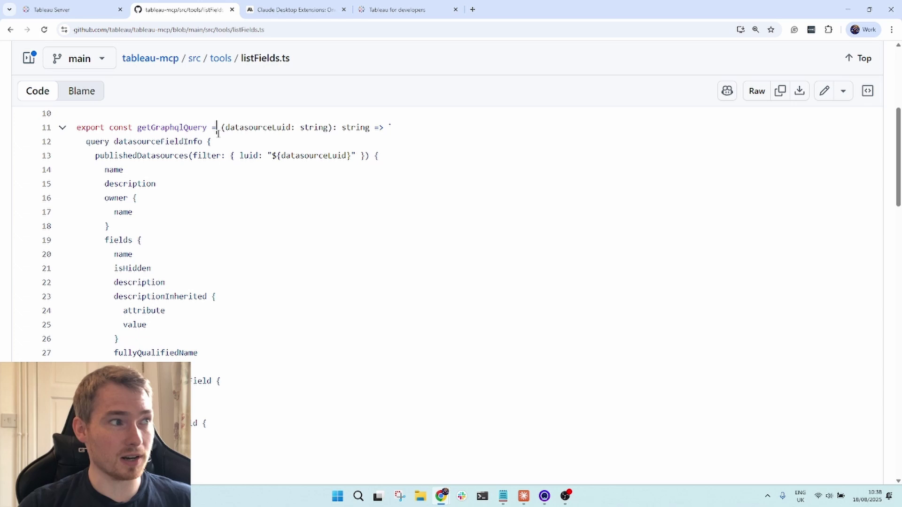
scroll(130, 165, "down", 1)
scroll(121, 157, "up", 1)
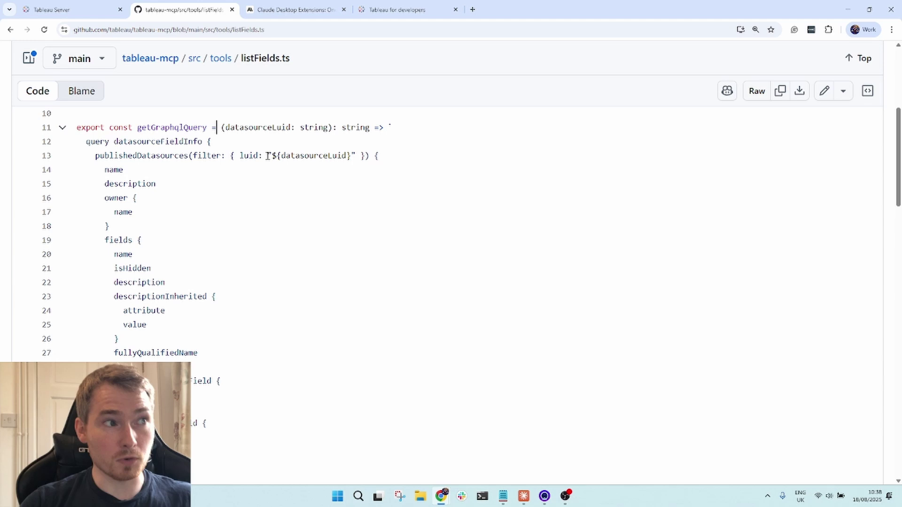
left_click_drag(268, 155, 363, 156)
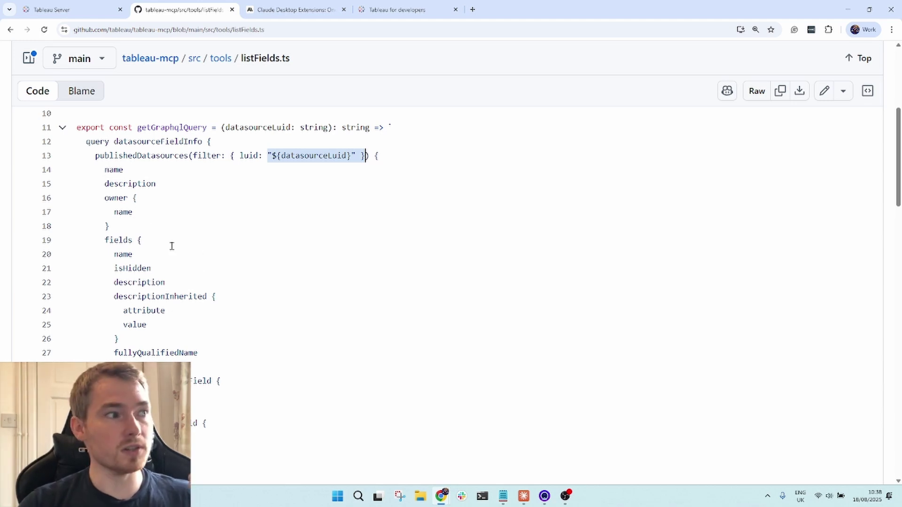
scroll(139, 242, "down", 1)
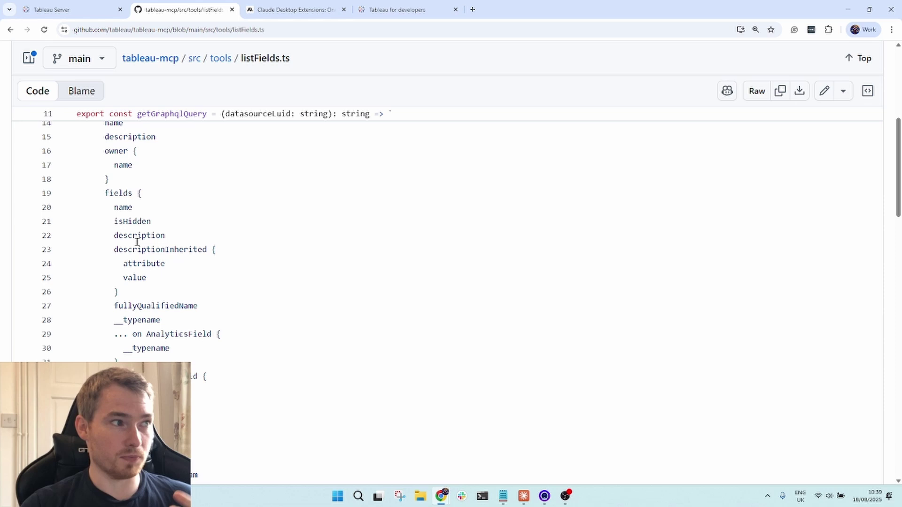
left_click_drag(109, 235, 202, 240)
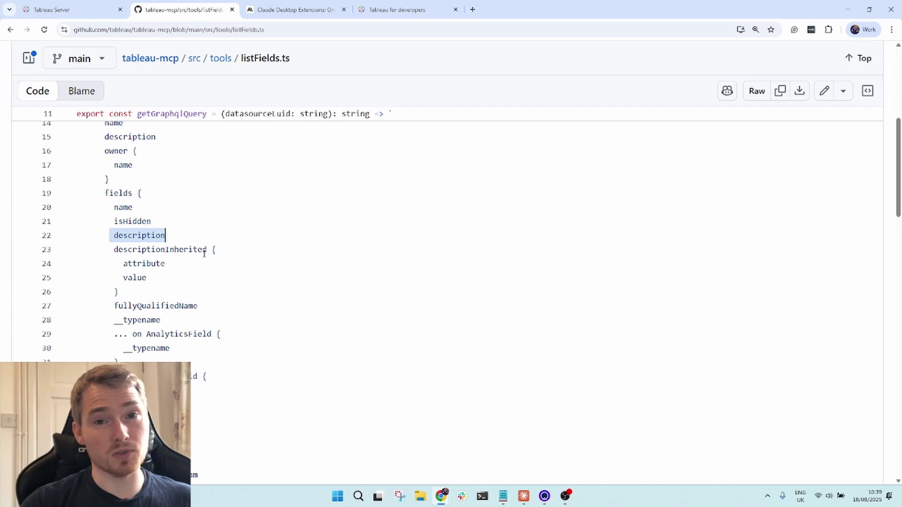
scroll(203, 254, "down", 1)
Return to the main page of the tableau-mcp repository and open its code download options.
key("alt+Left")
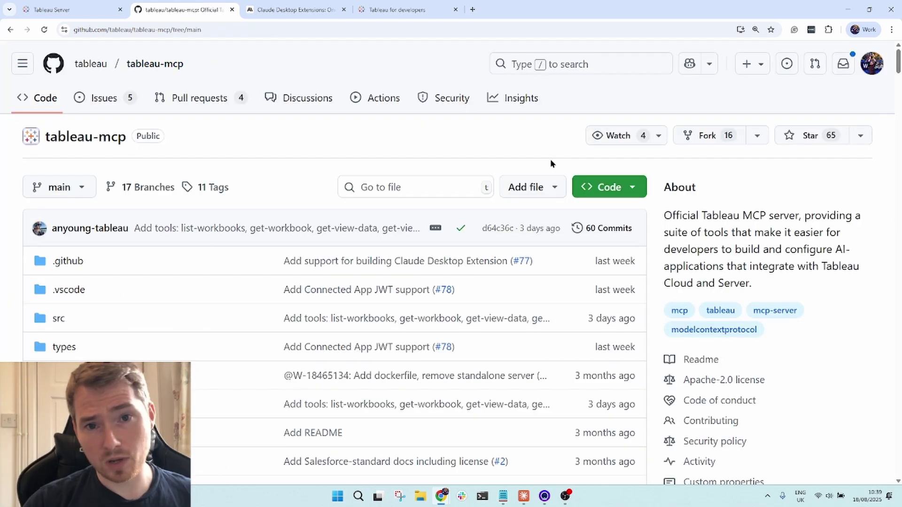
left_click(636, 194)
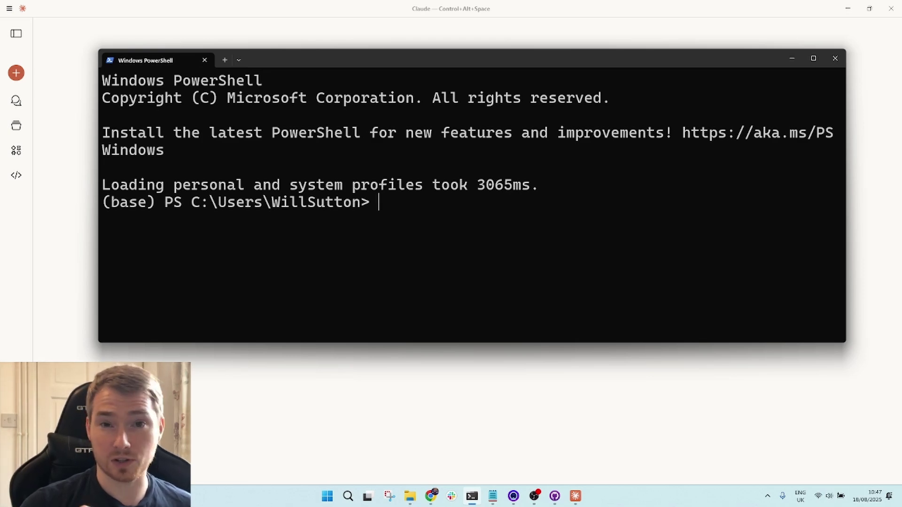
Check the installed Node.js version in PowerShell with node --version.
type("nod")
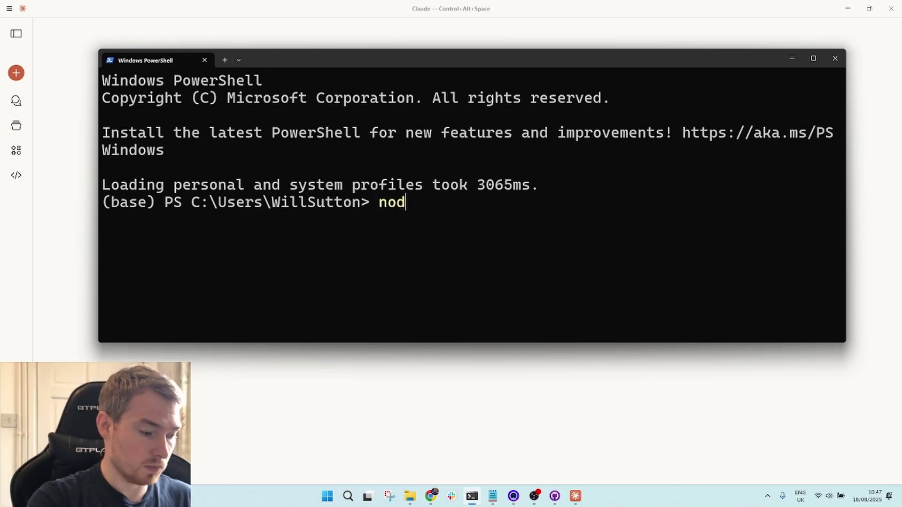
type("e --version")
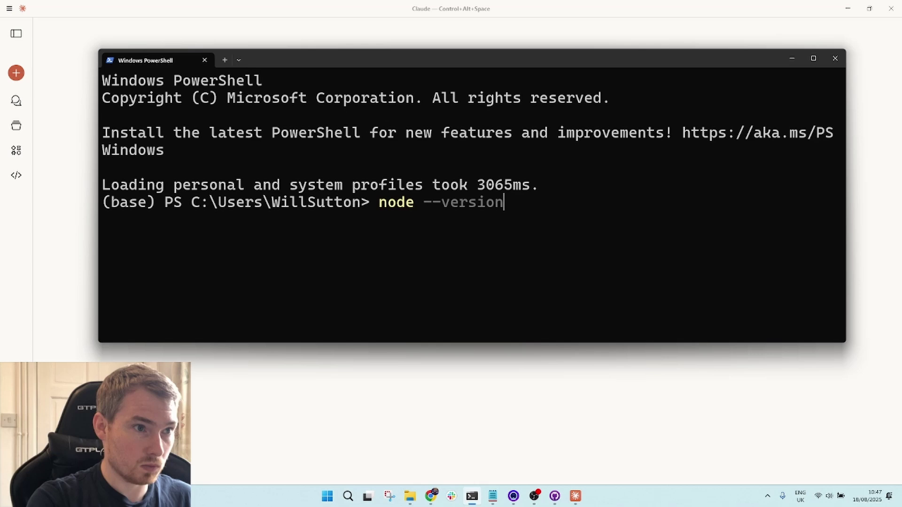
key("Return")
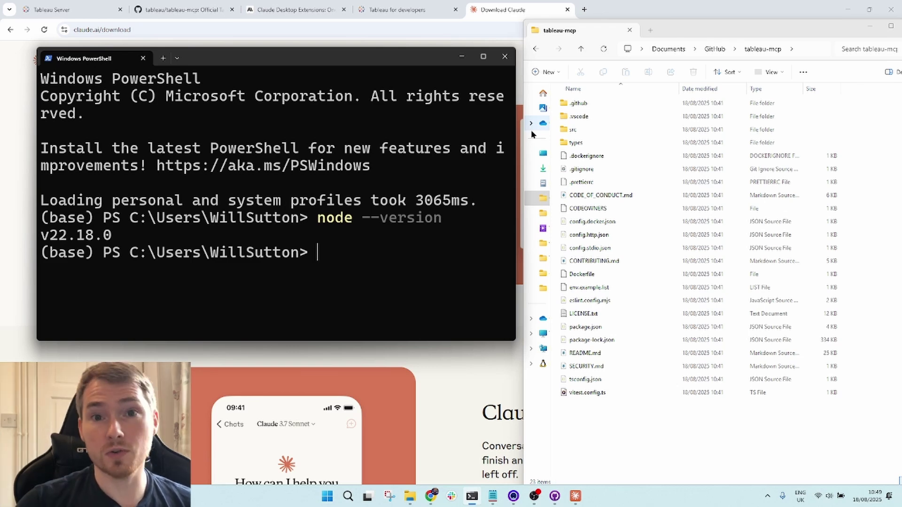
Change the PowerShell working directory to the cloned tableau-mcp folder under Documents\GitHub.
left_click(807, 49)
left_click(441, 251)
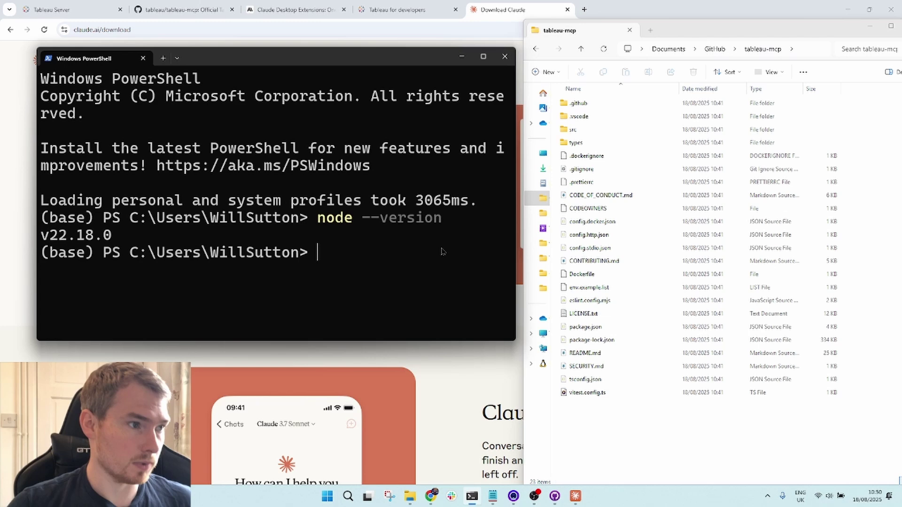
type("cd")
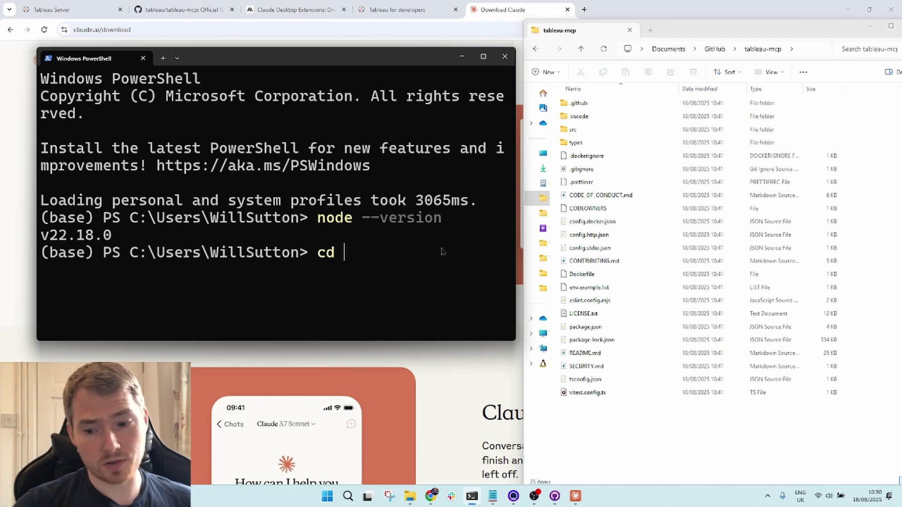
type("C:\\Users\\WillSutton\\Documents\\GitHub\\tableau-mcp")
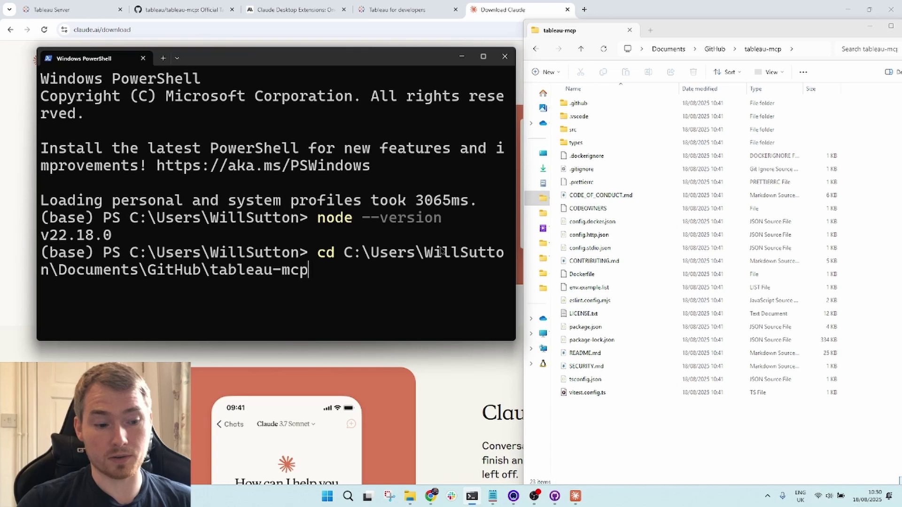
key("Return")
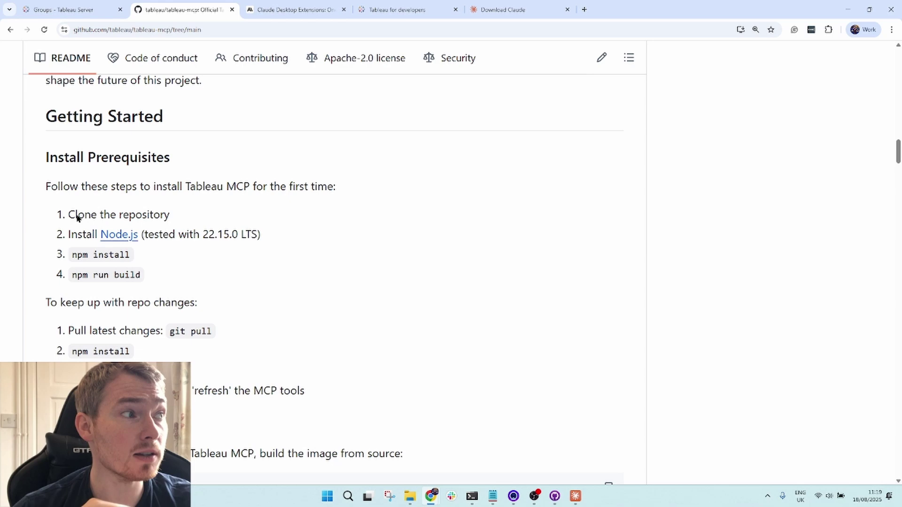
Review the README's install prerequisites: cloning the repository, installing Node.js, npm install and npm run build.
left_click_drag(70, 214, 192, 217)
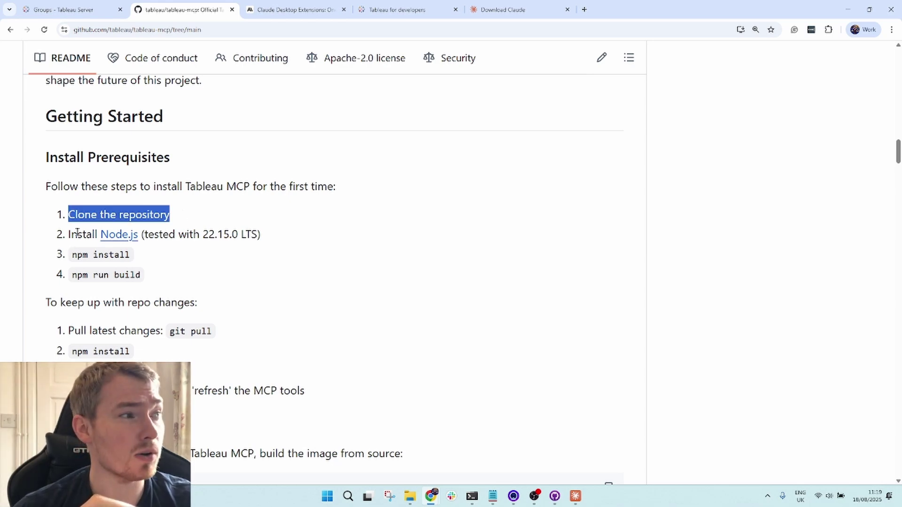
left_click_drag(77, 235, 274, 240)
left_click(274, 241)
left_click_drag(71, 254, 185, 255)
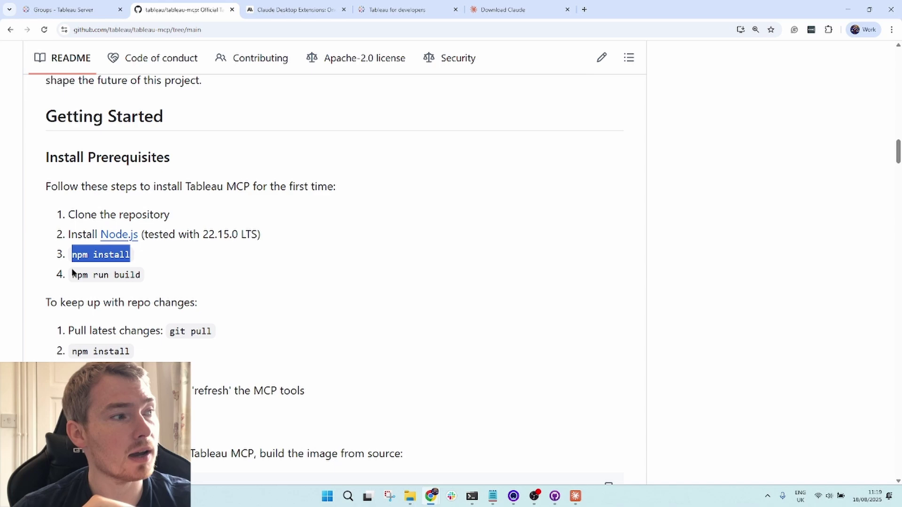
left_click_drag(73, 276, 168, 280)
left_click(184, 280)
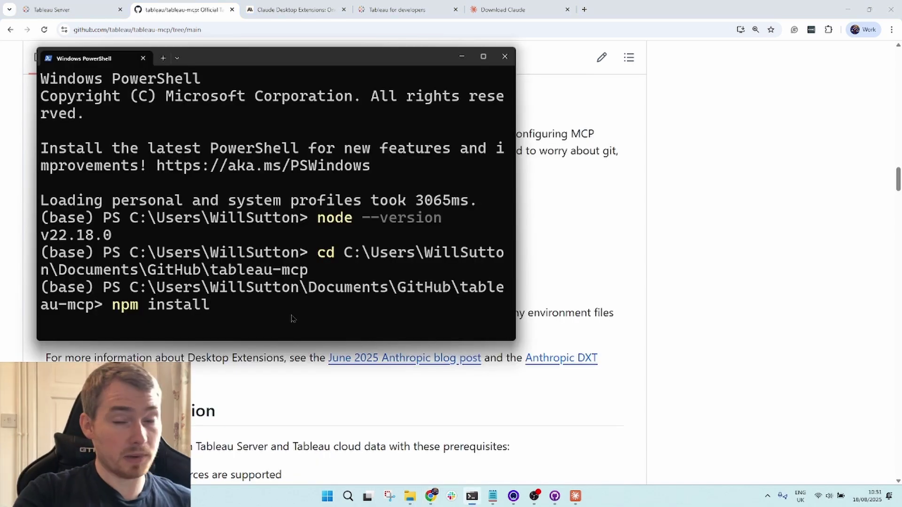
Install the project's dependencies with npm install, then run npm audit fix in the enlarged terminal window.
key("Return")
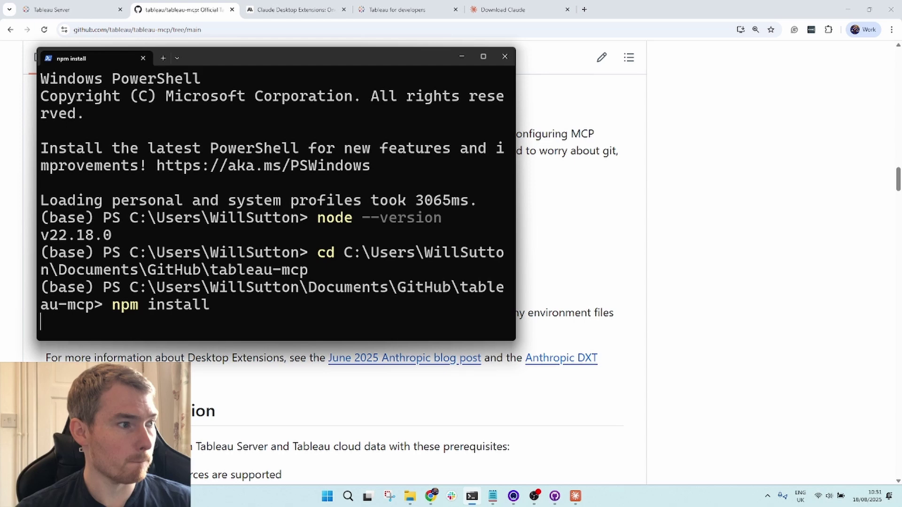
left_click_drag(515, 193, 811, 193)
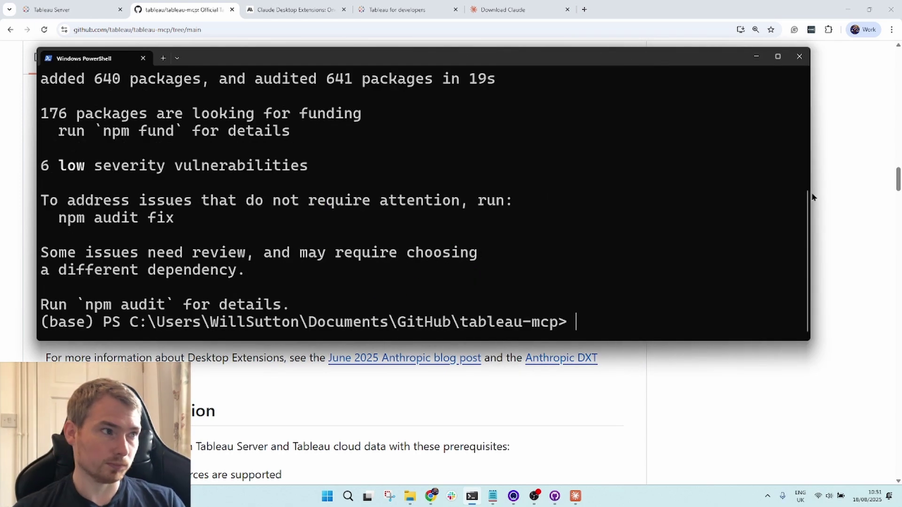
left_click_drag(799, 47, 799, 3)
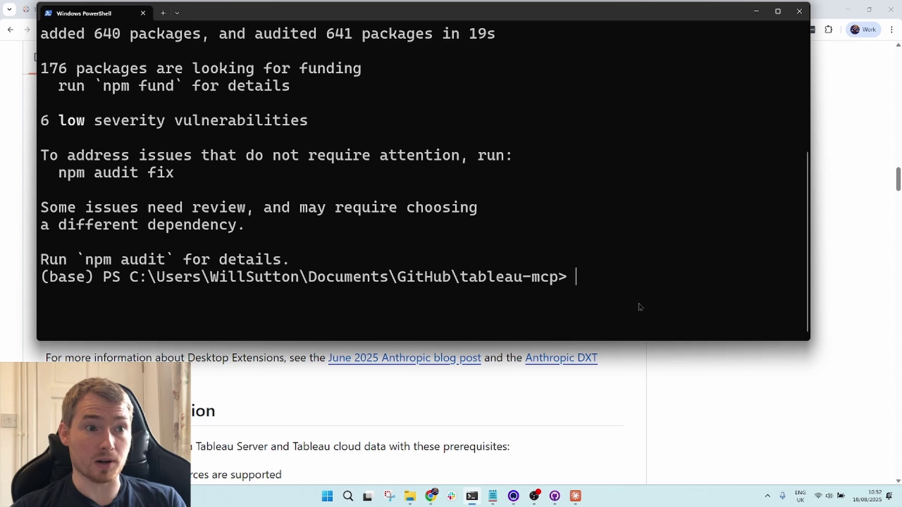
type("npm audit fix")
key("Return")
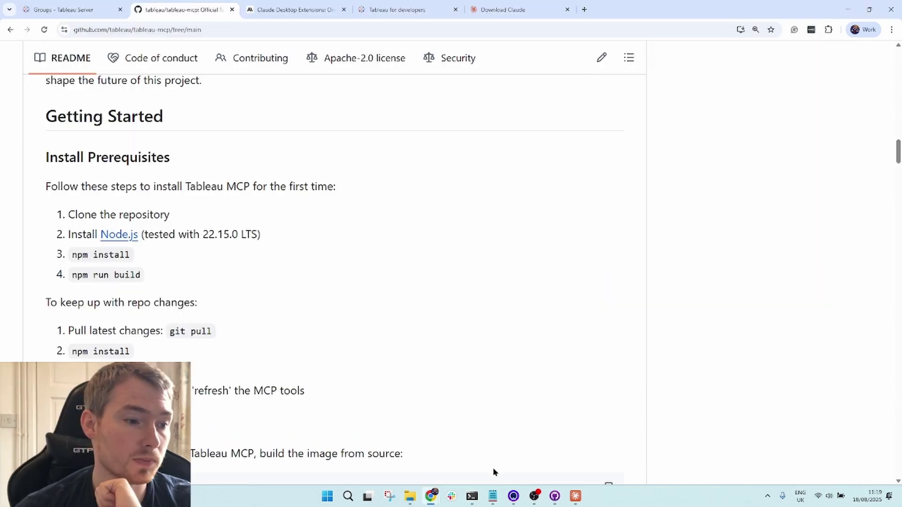
Build the Tableau MCP server in PowerShell with npm run build.
left_click(472, 497)
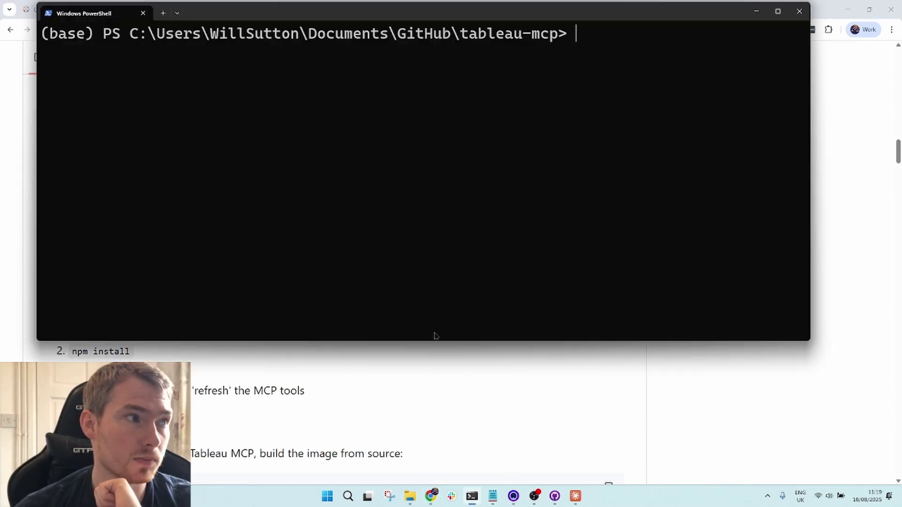
type("npm run bui")
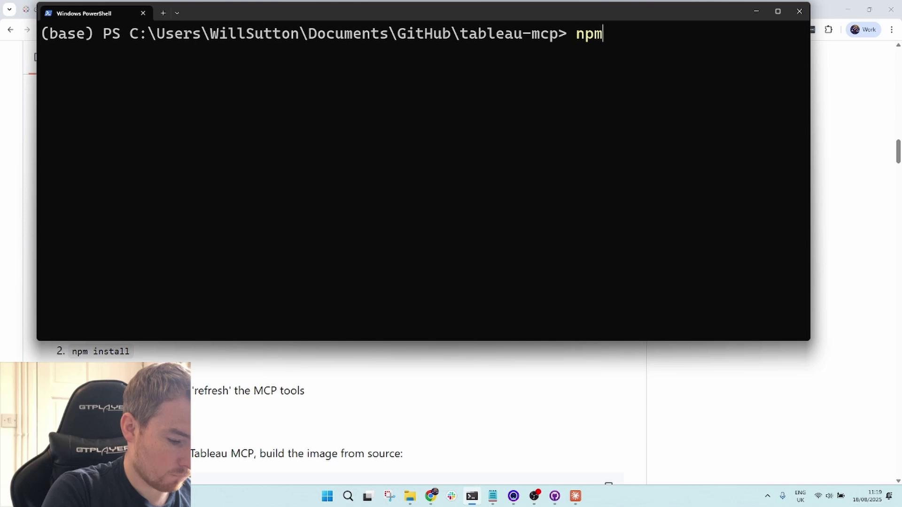
type("ld")
key("Return")
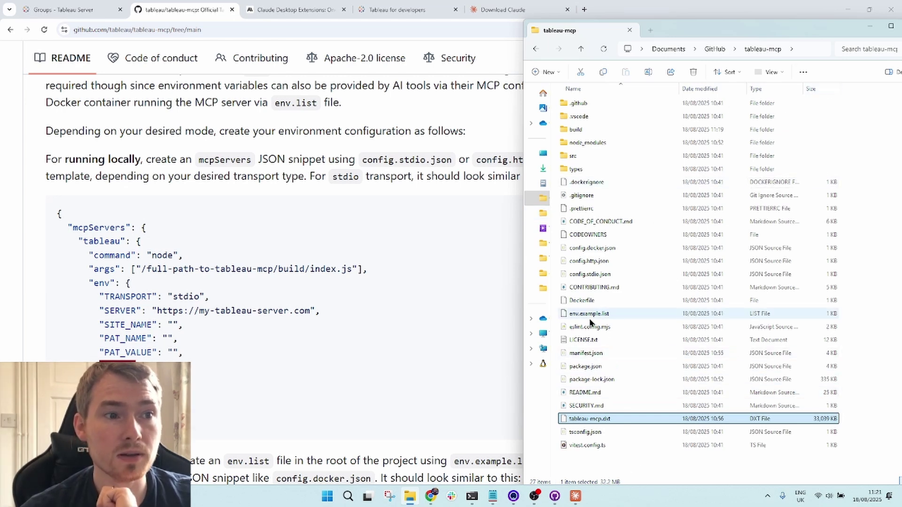
Open config.stdio.json from the tableau-mcp folder and examine its SERVER, SITE_NAME, PAT_NAME and PAT_VALUE entries.
double_click(604, 277)
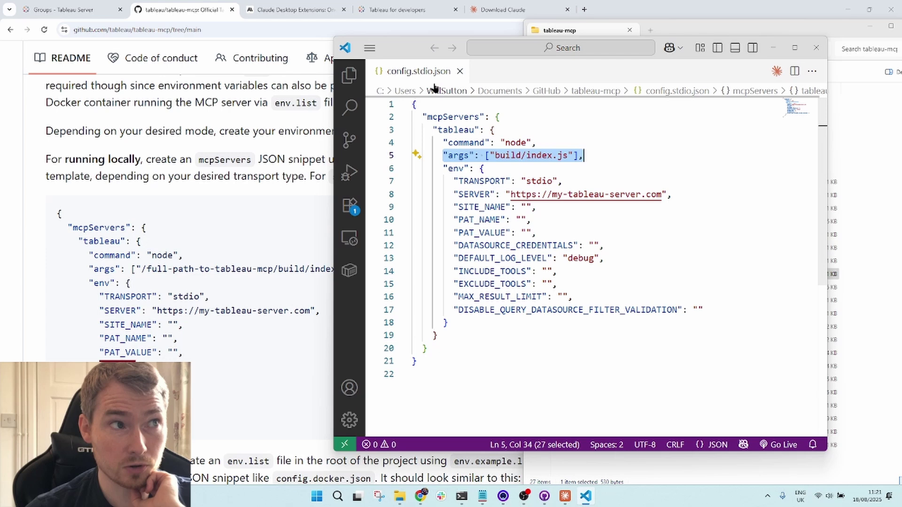
left_click(454, 194)
key("shift+End")
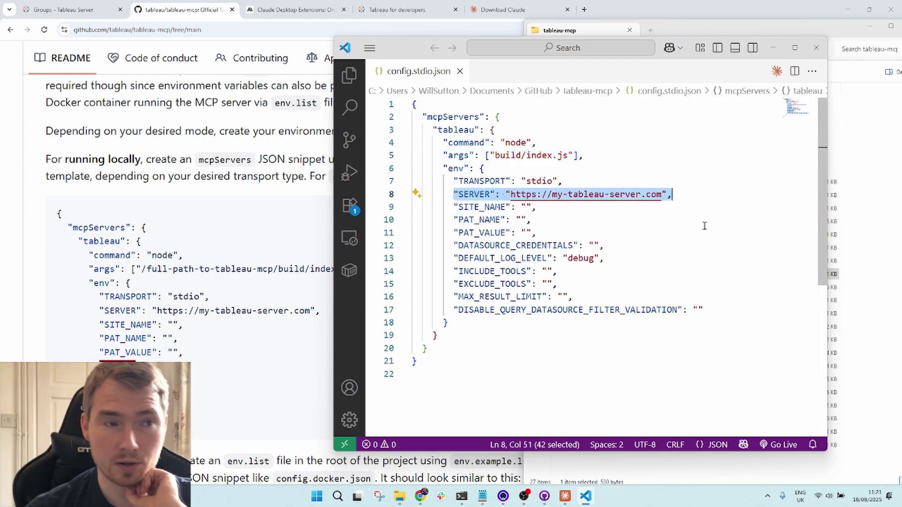
left_click_drag(454, 207, 474, 206)
left_click(454, 219)
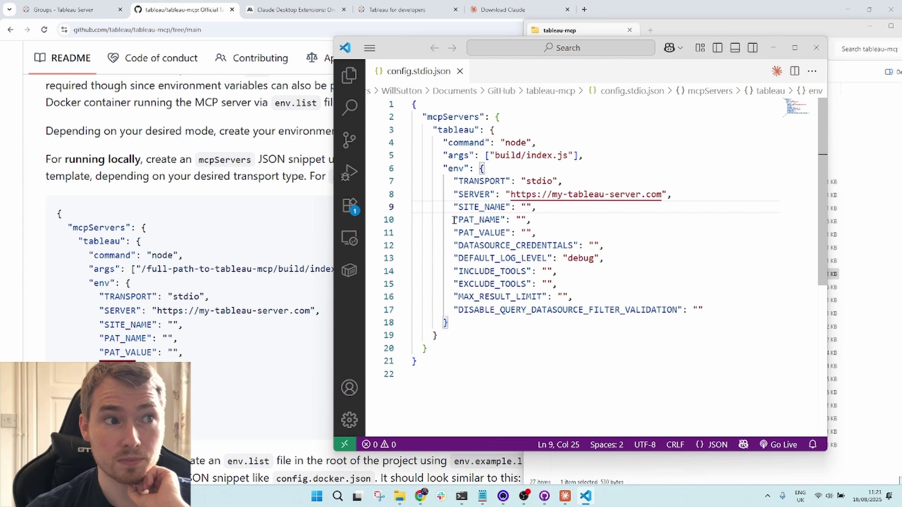
key("shift+End")
left_click(455, 232)
key("shift+End")
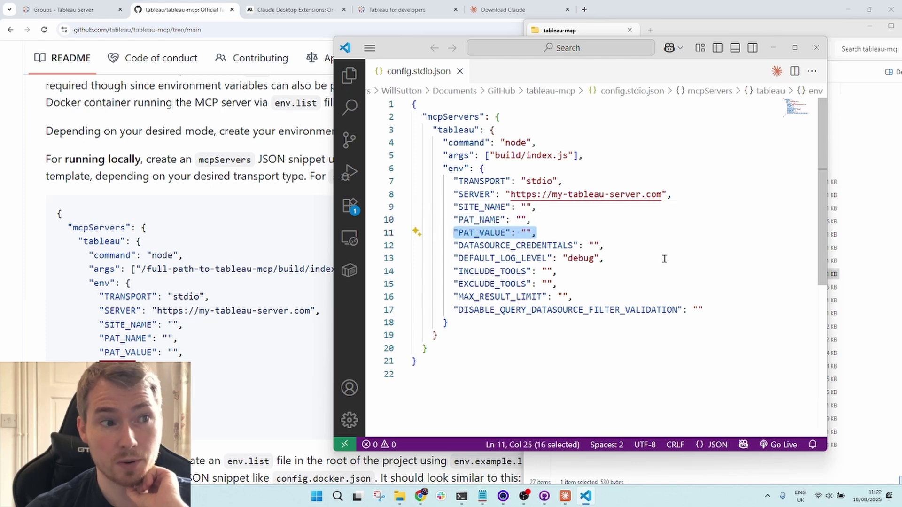
left_click(611, 289)
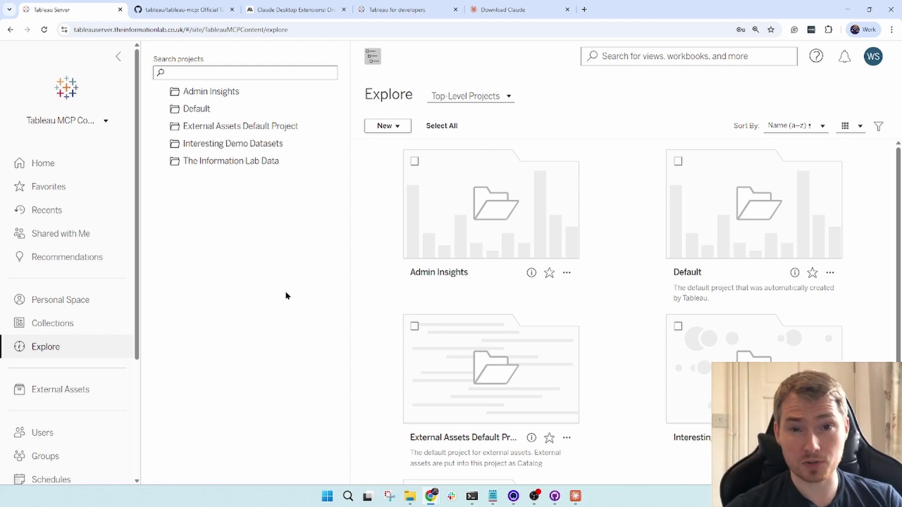
Identify the server URL and the site name within the Tableau Server page address.
left_click(187, 30)
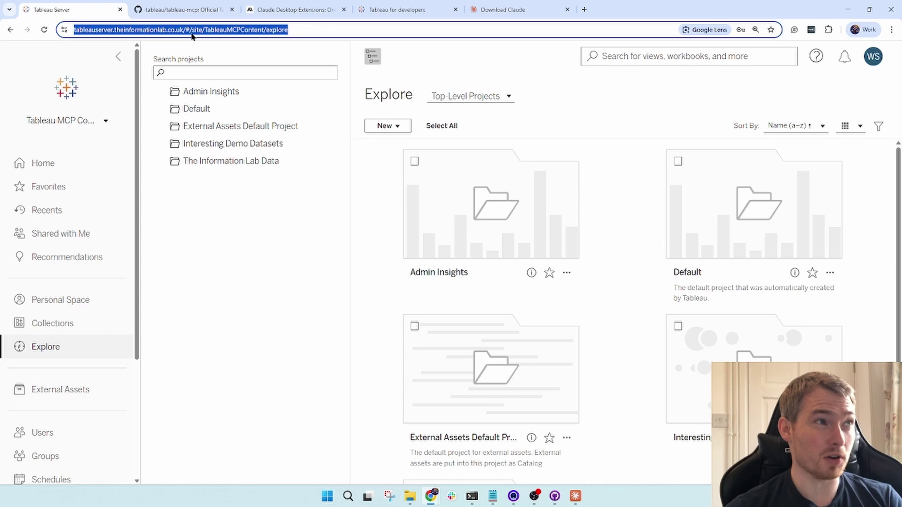
left_click(189, 30)
left_click_drag(206, 30, 10, 26)
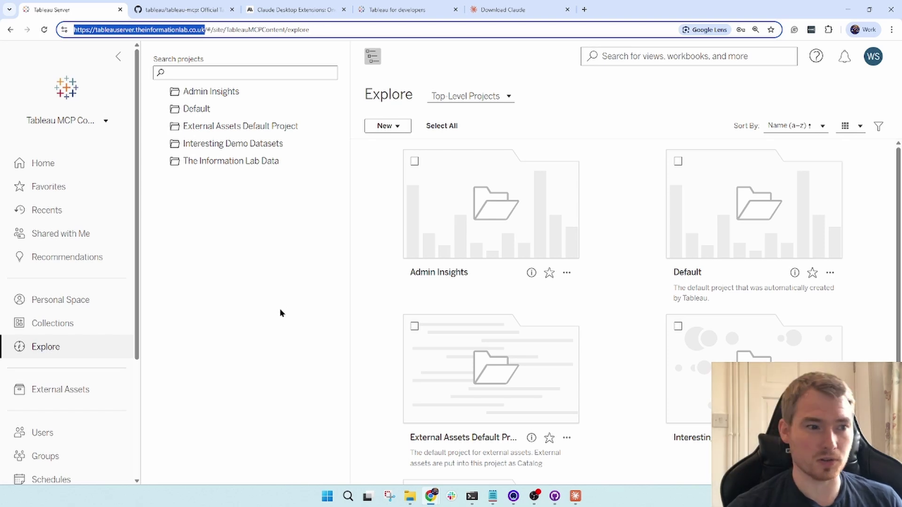
left_click(303, 303)
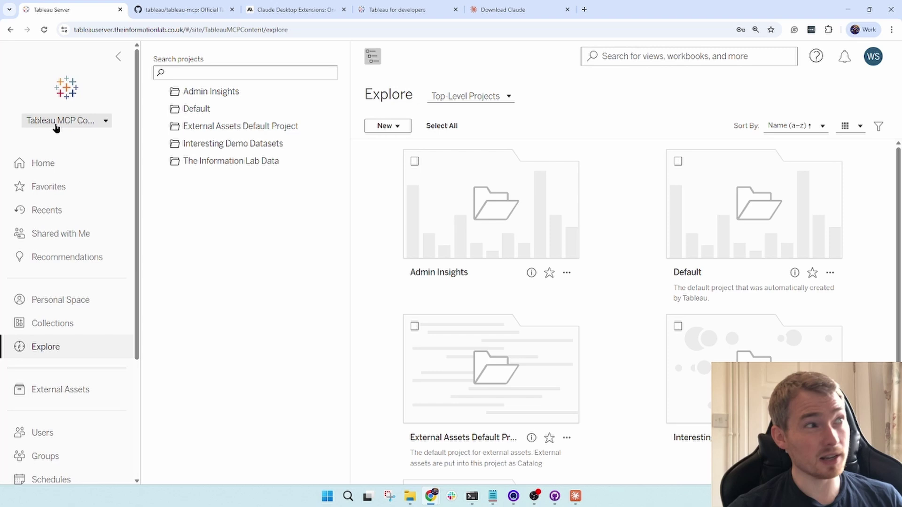
left_click_drag(205, 30, 263, 29)
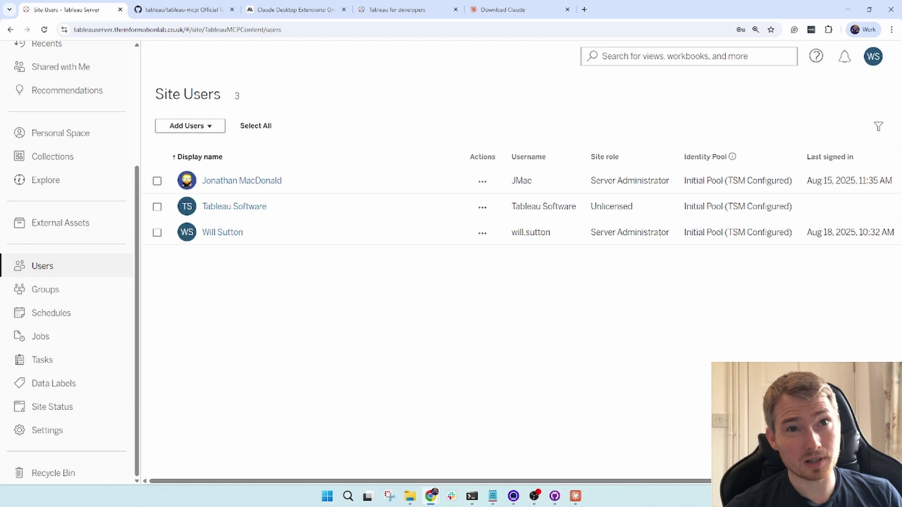
Create a personal access token named mcp-demo in the Tableau account settings and close the token dialog.
left_click(873, 56)
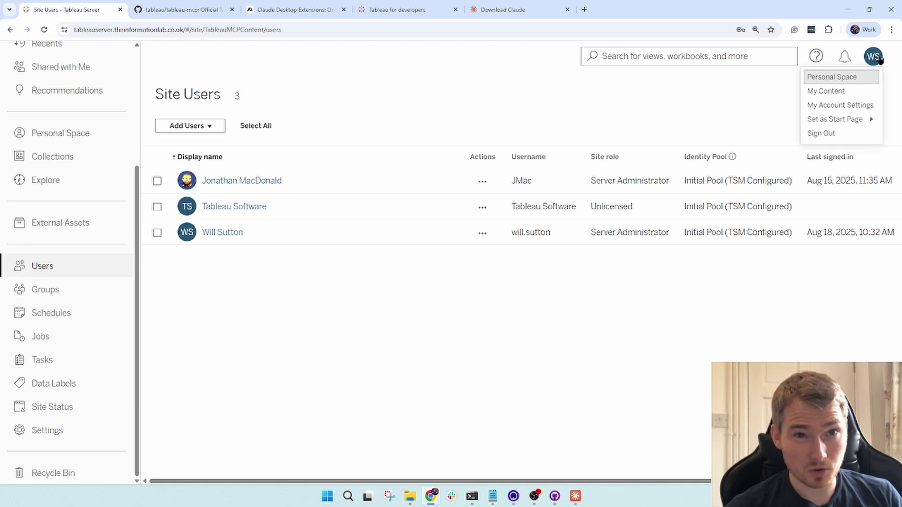
left_click(869, 105)
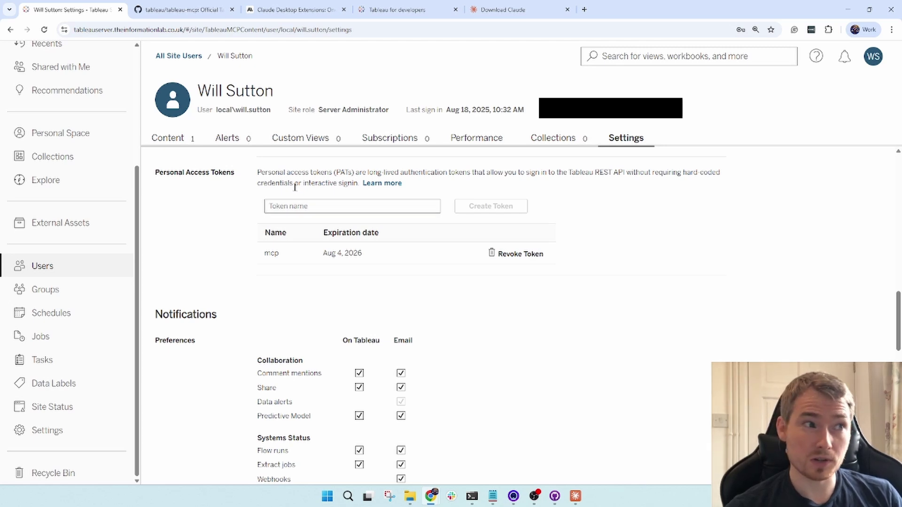
left_click(306, 199)
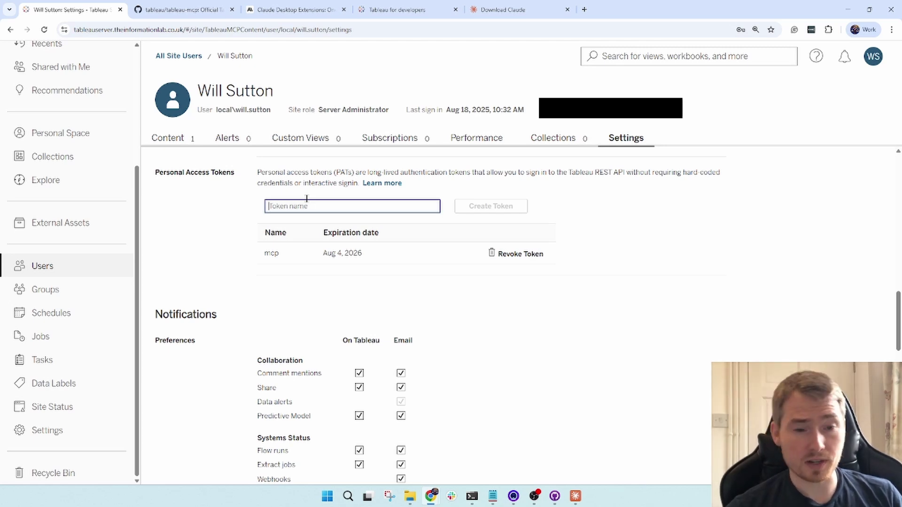
type("mcp-demo")
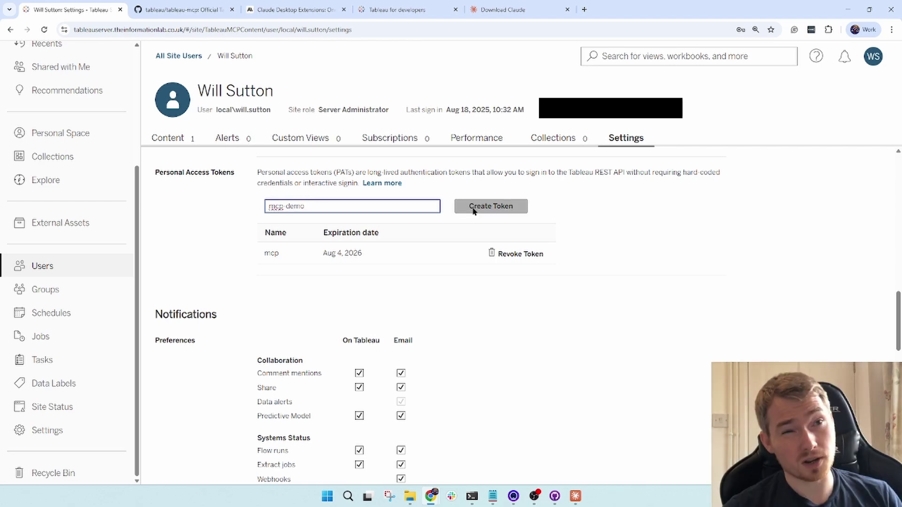
left_click(473, 210)
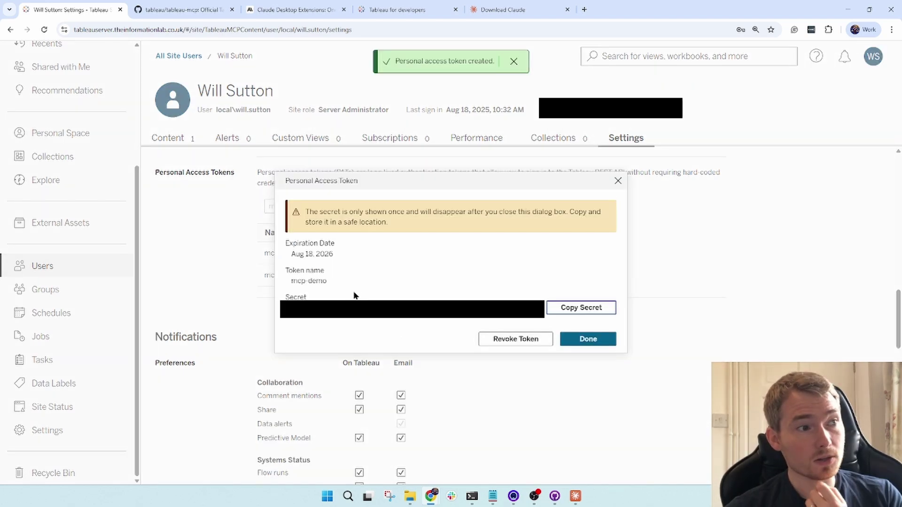
left_click_drag(328, 280, 288, 281)
left_click(443, 323)
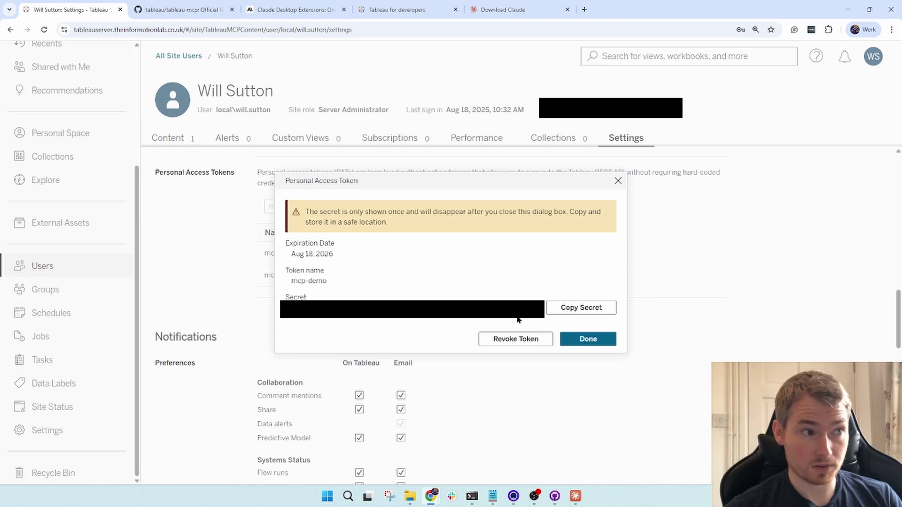
key("Escape")
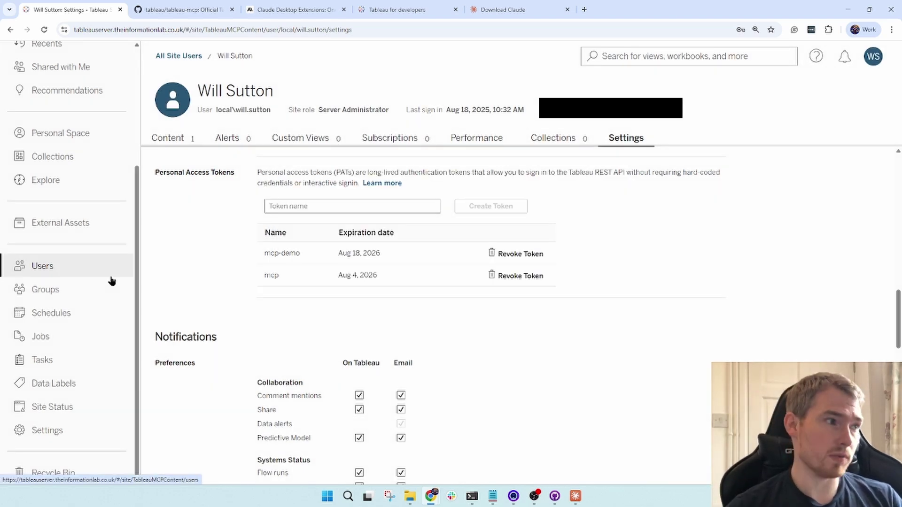
View the Tableau site's Users page and its Groups page.
left_click(100, 268)
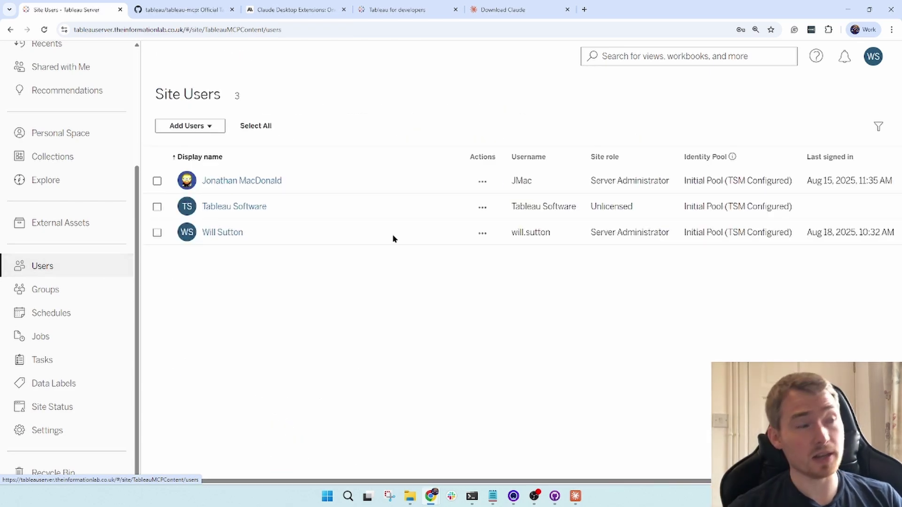
left_click(74, 293)
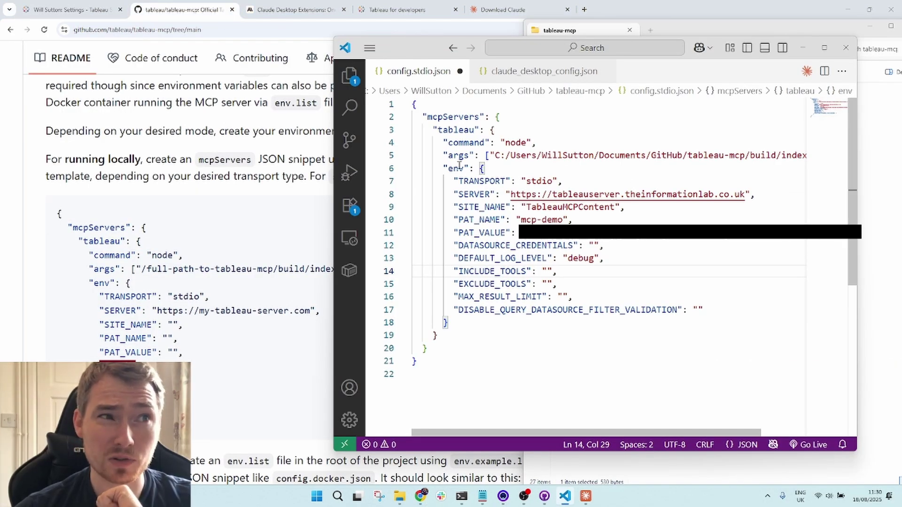
Examine the full args path to build/index.js in config.stdio.json, including its forward-slash separators.
left_click_drag(443, 155, 604, 152)
left_click(652, 155)
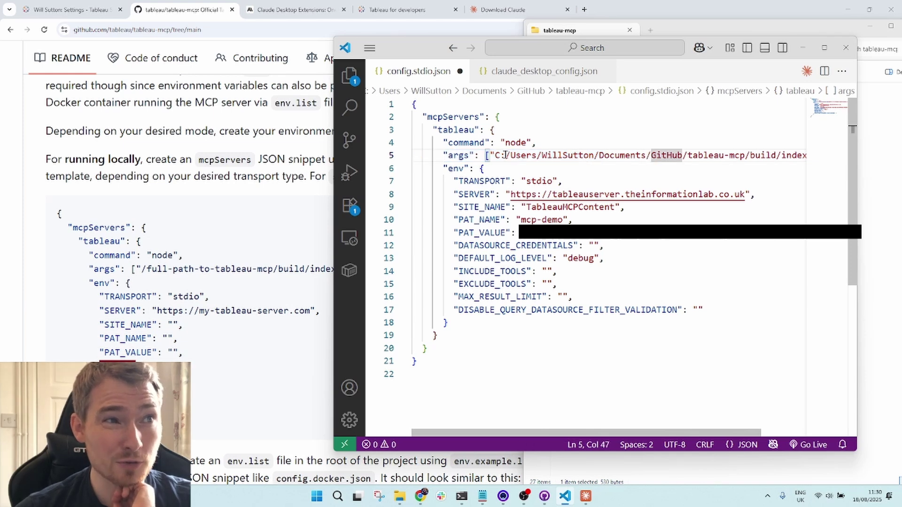
left_click_drag(536, 155, 541, 155)
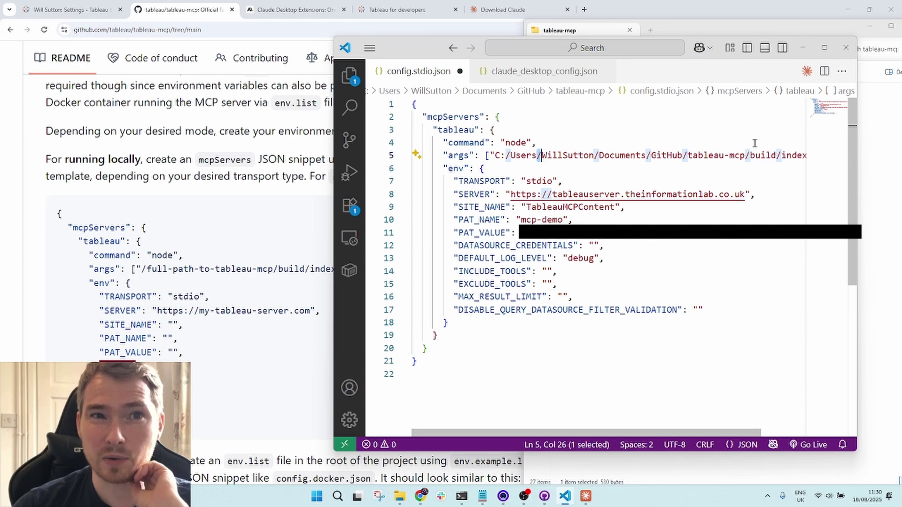
scroll(747, 141, "right", 2)
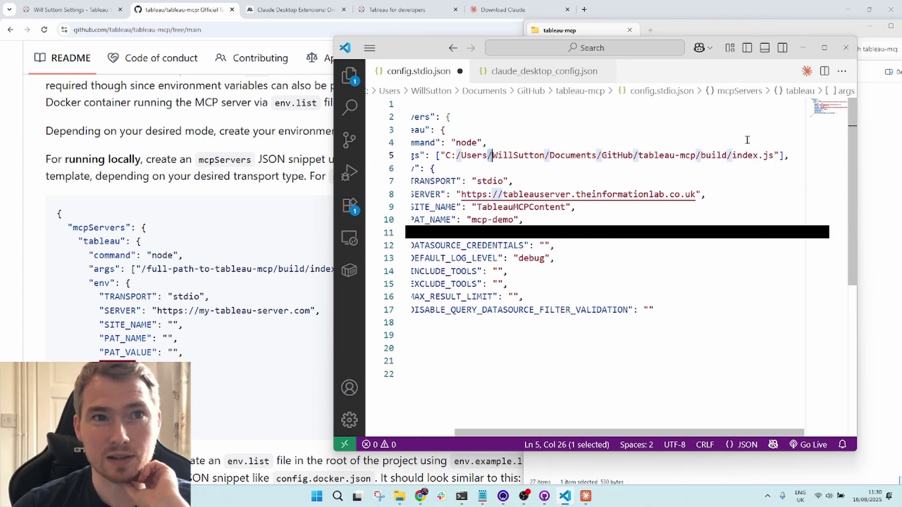
Switch to Claude Desktop and open the local MCP server configuration for editing from its Developer settings.
scroll(565, 194, "left", 2)
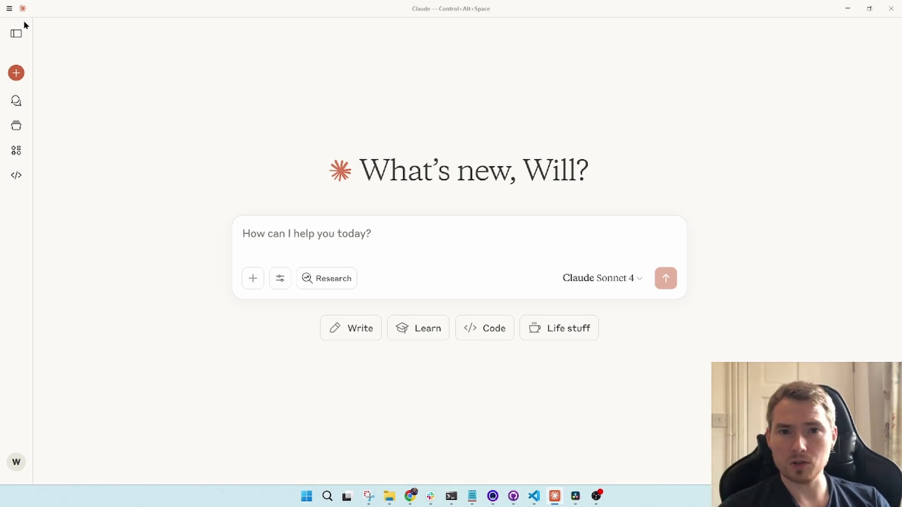
left_click(11, 9)
mouse_move(38, 19)
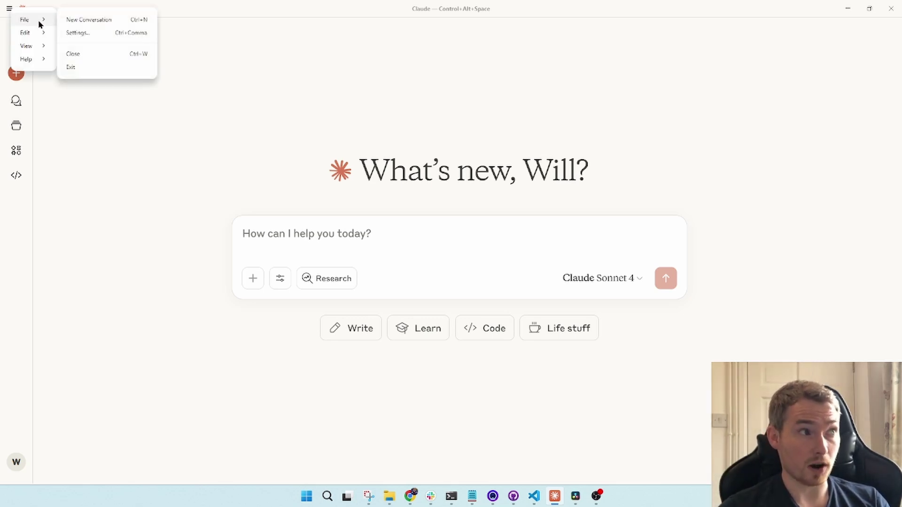
left_click(75, 33)
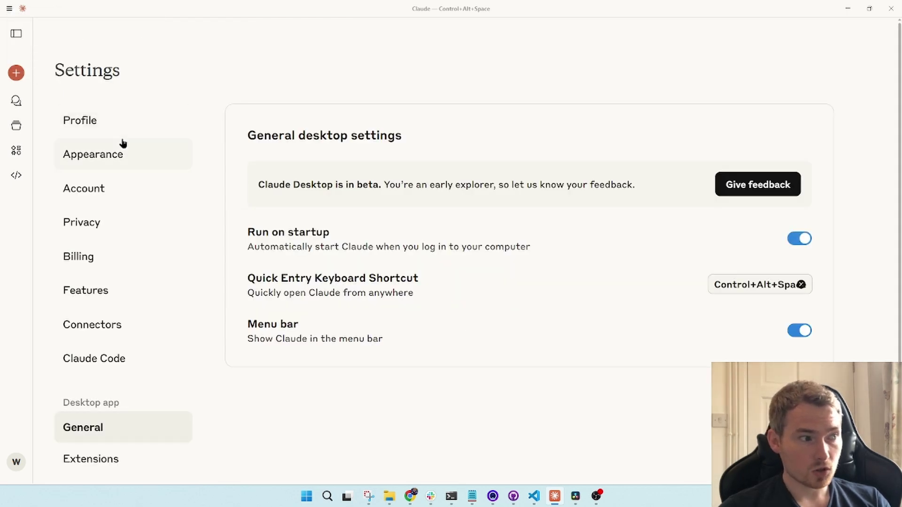
scroll(200, 267, "down", 1)
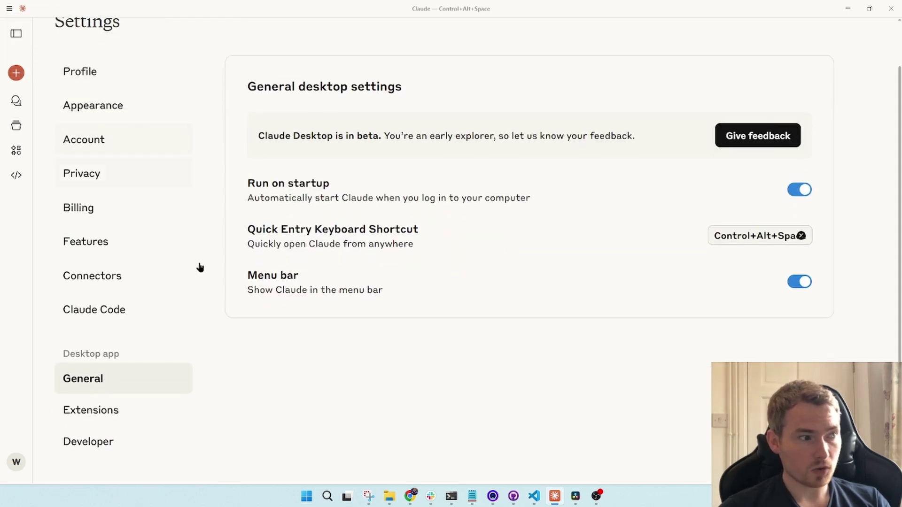
left_click(125, 445)
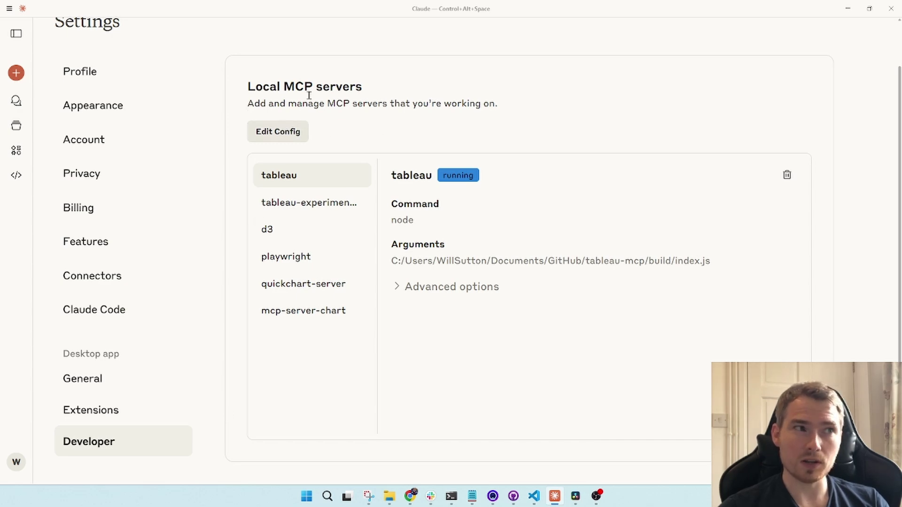
left_click(291, 132)
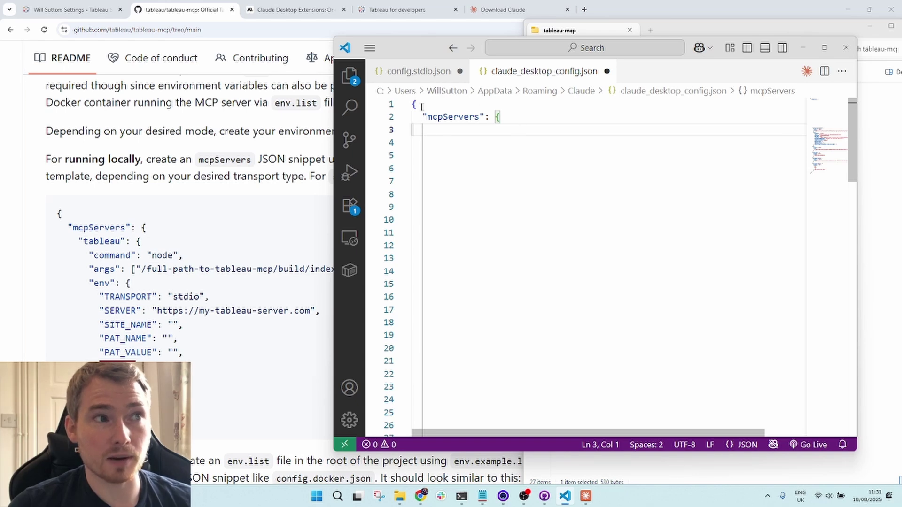
Copy the tableau block, including the PAT_VALUE token, from config.stdio.json into mcpServers of claude_desktop_config.json, add a trailing comma and save.
left_click(415, 72)
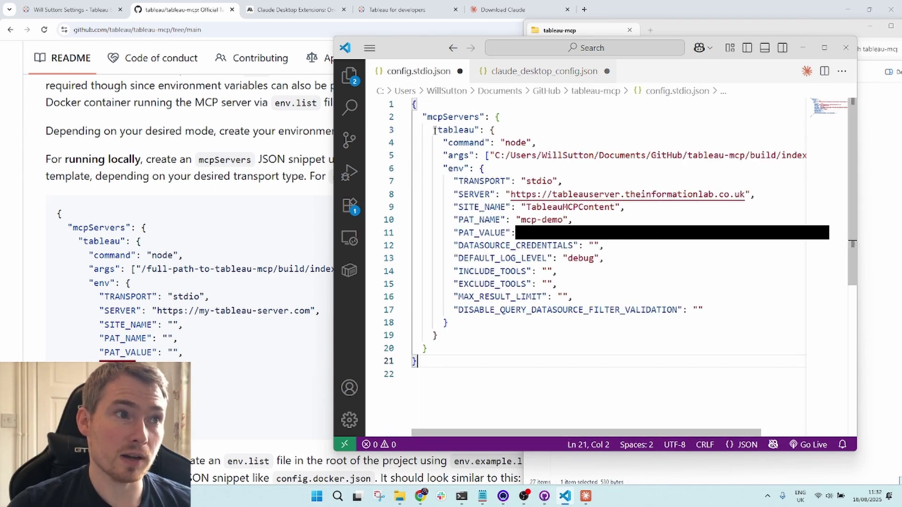
left_click_drag(434, 130, 524, 332)
key("ctrl+c")
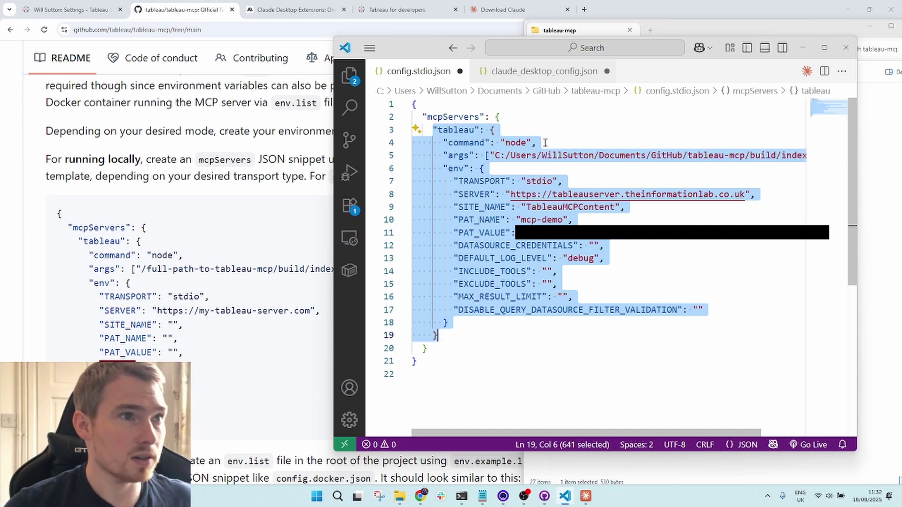
left_click(544, 71)
left_click(507, 119)
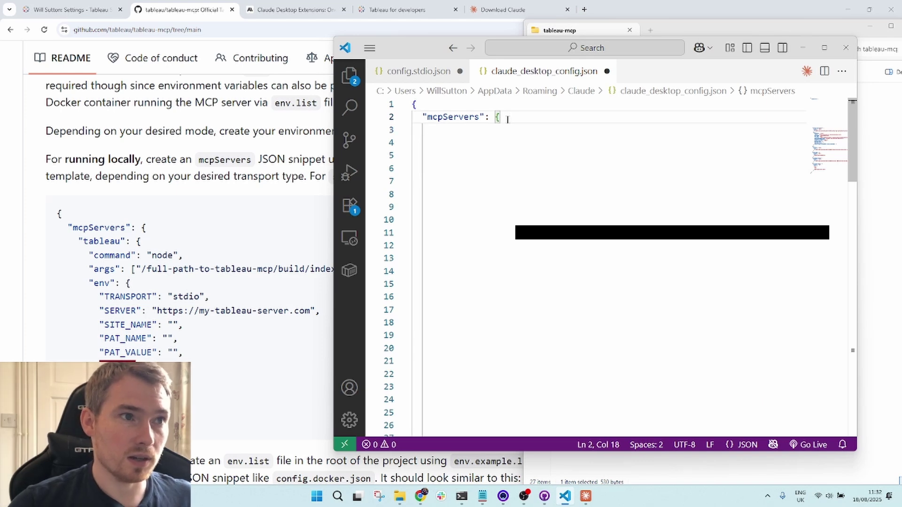
key("ctrl+v")
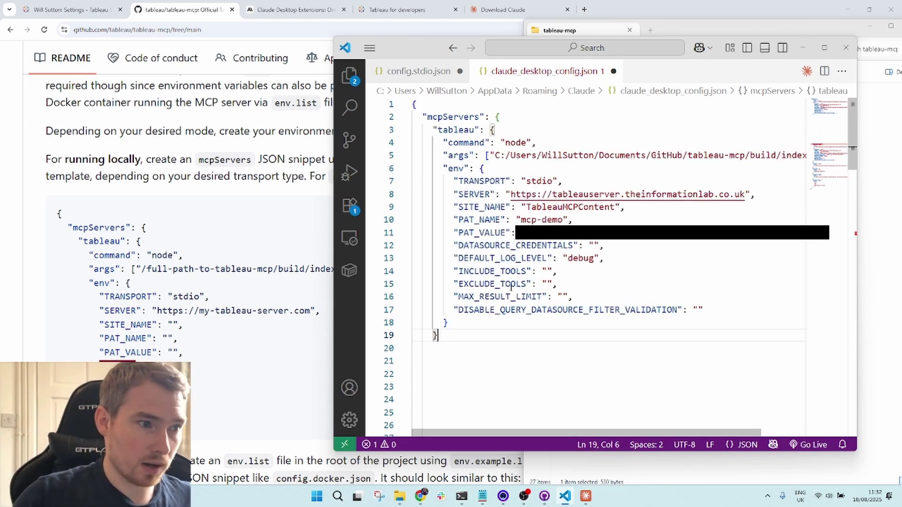
type(",")
key("ctrl+s")
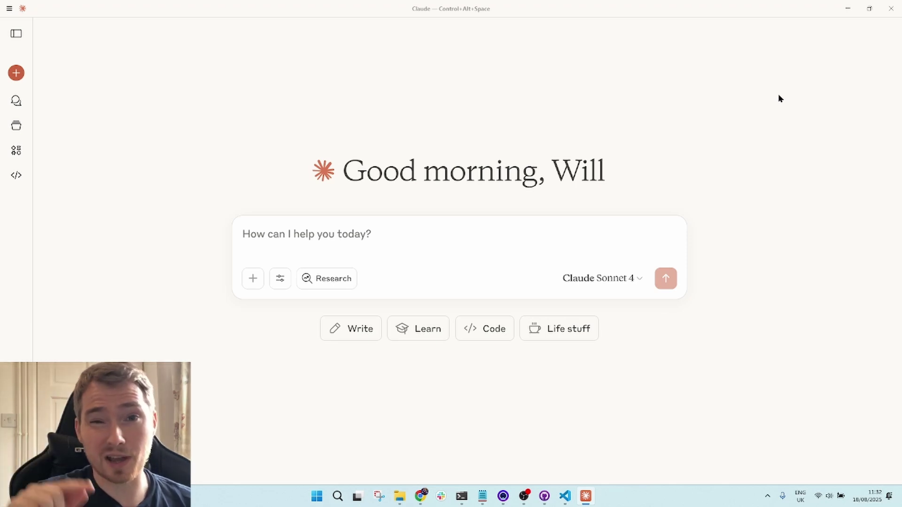
Quit Claude Desktop completely, including its background process, and relaunch it.
right_click(586, 496)
left_click(588, 471)
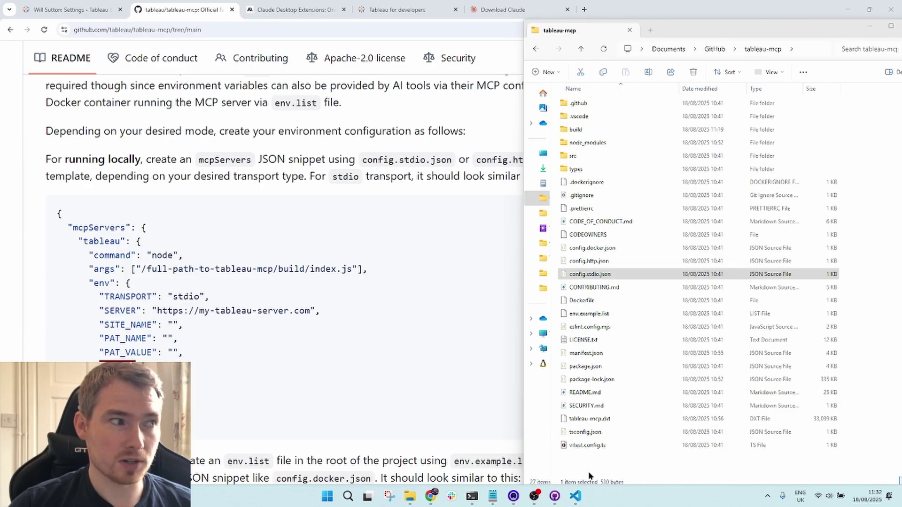
left_click(767, 497)
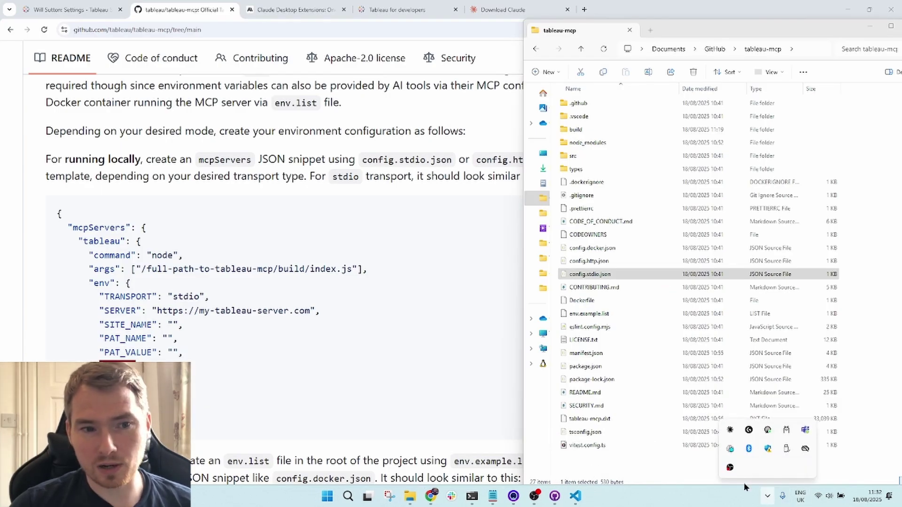
right_click(730, 430)
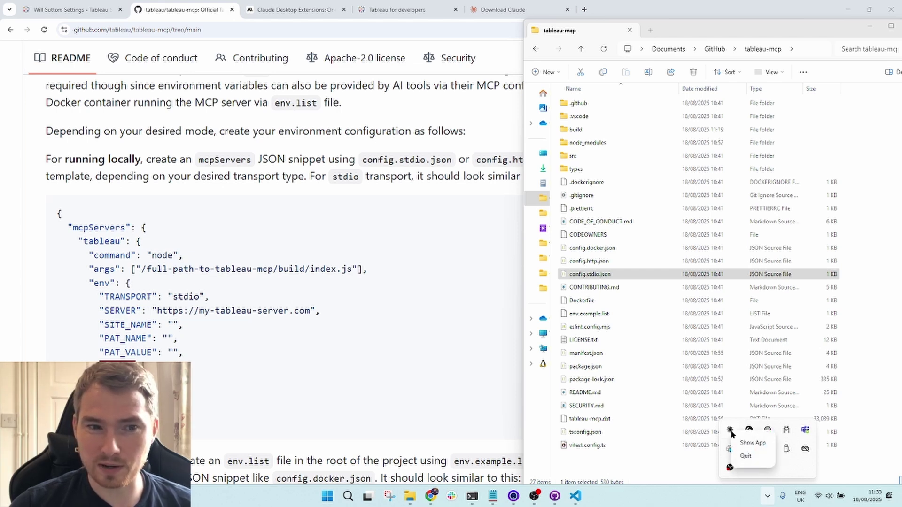
left_click(751, 454)
left_click(381, 416)
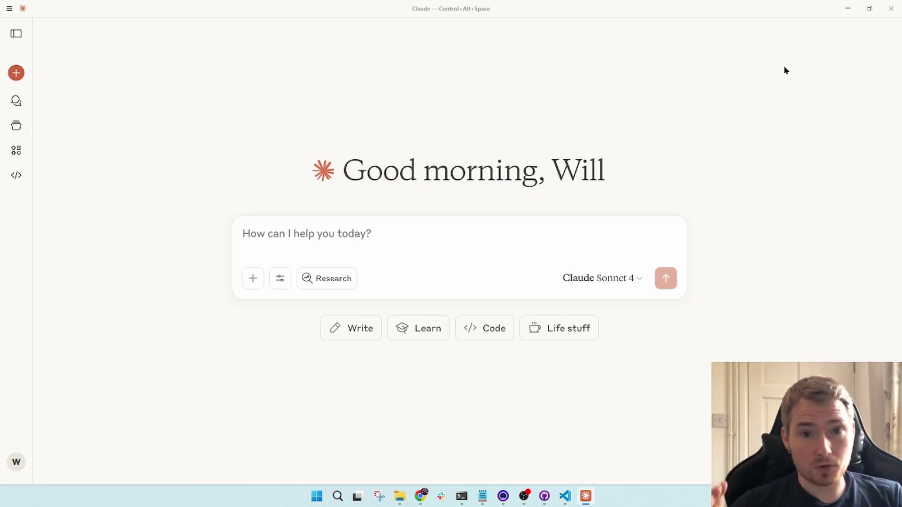
Check the tableau server's status among the local MCP servers in Claude's Developer settings.
left_click(9, 9)
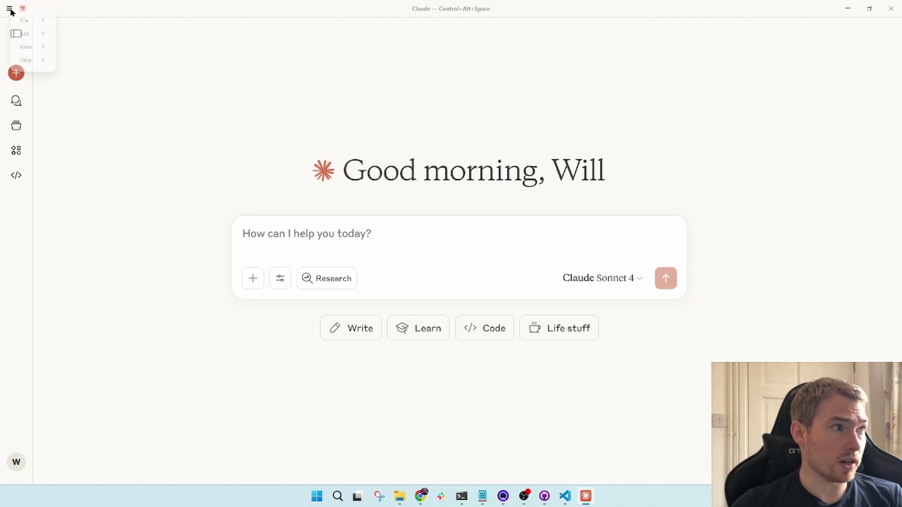
mouse_move(37, 21)
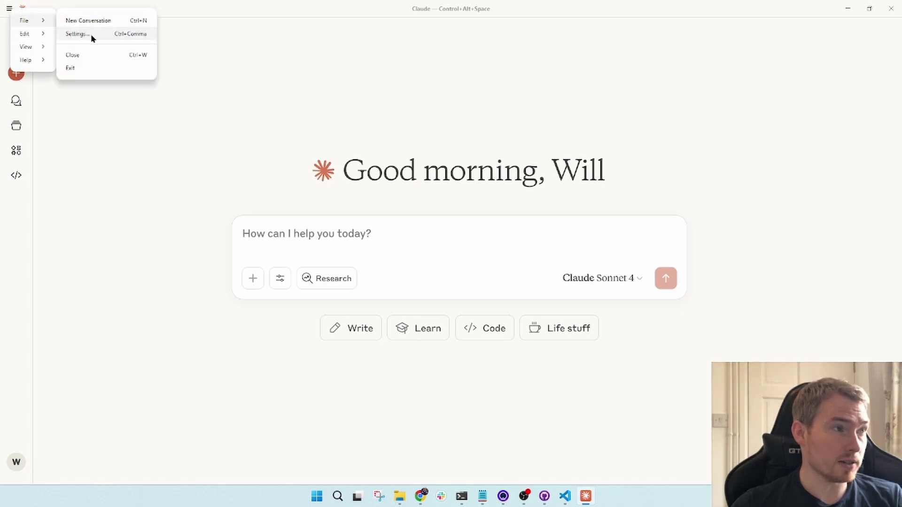
left_click(91, 34)
scroll(125, 448, "down", 1)
left_click(126, 445)
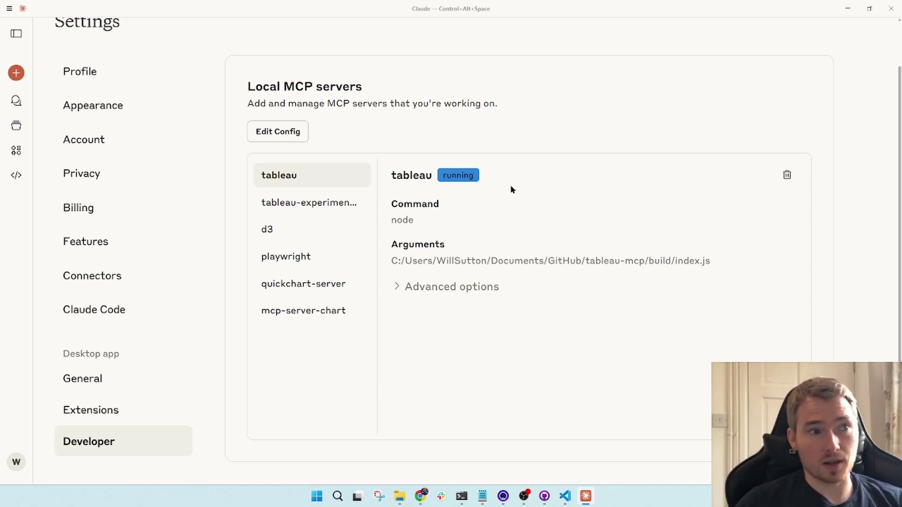
Start a new conversation and review which connectors and MCP servers are enabled for it.
key("ctrl+n")
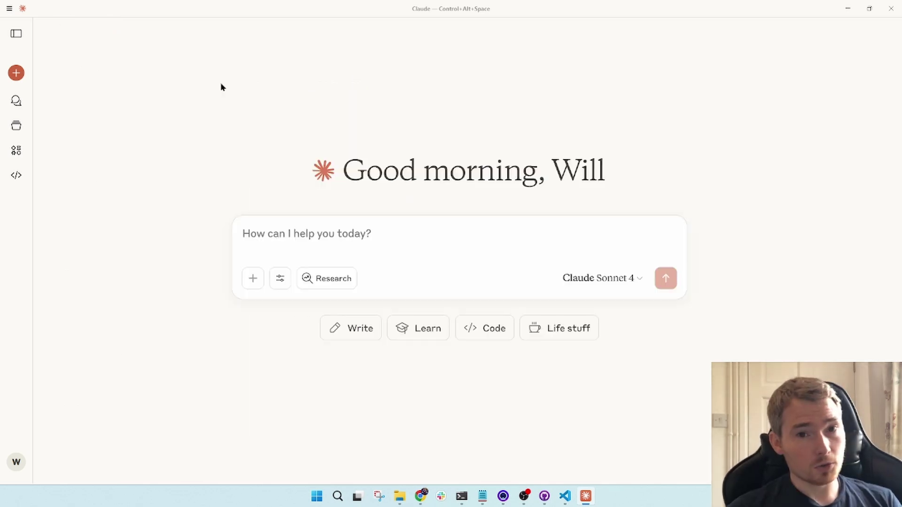
left_click(284, 283)
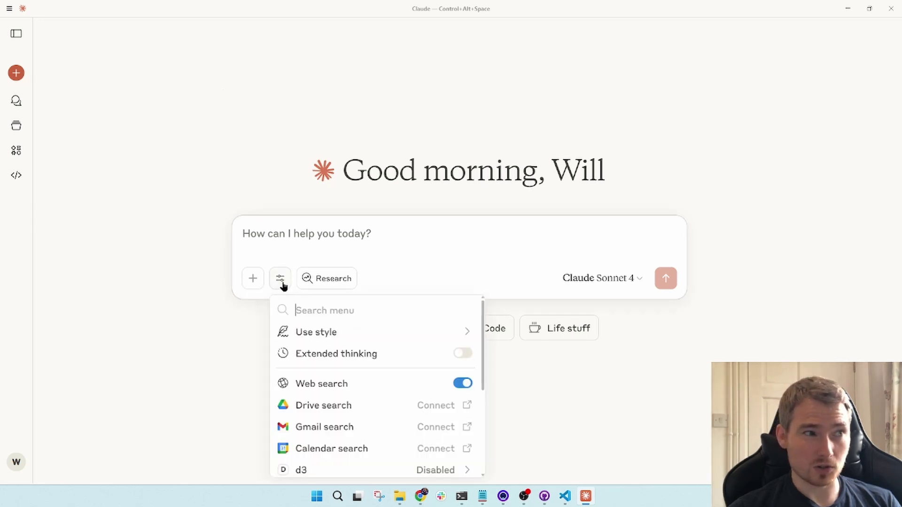
scroll(370, 318, "down", 5)
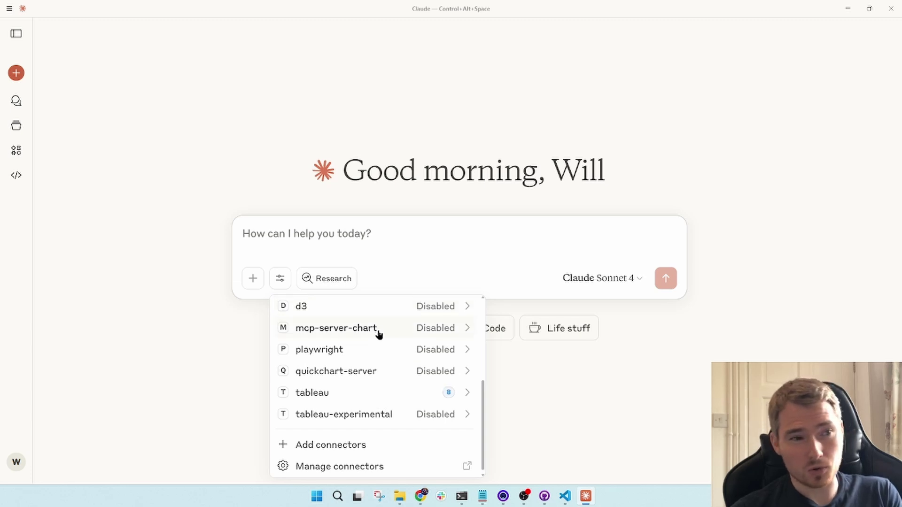
scroll(376, 328, "up", 4)
scroll(383, 340, "down", 4)
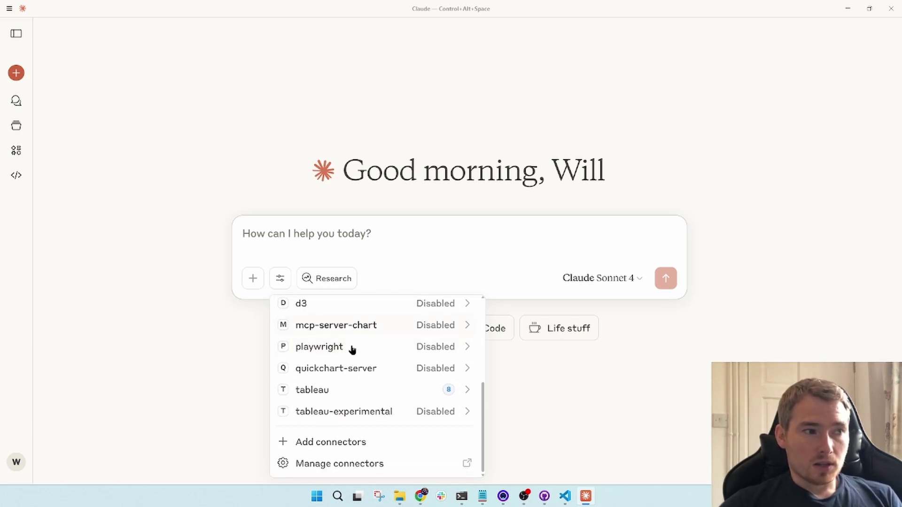
scroll(366, 363, "up", 1)
scroll(379, 371, "up", 1)
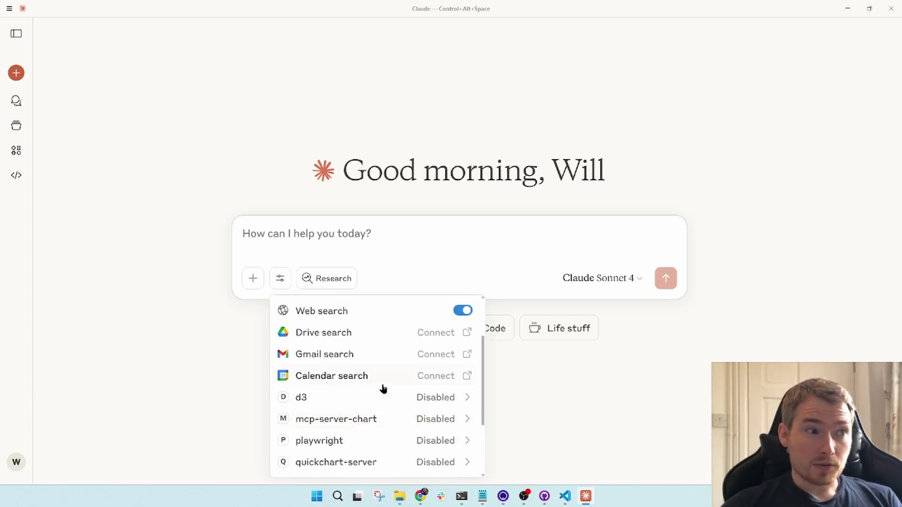
scroll(370, 360, "up", 1)
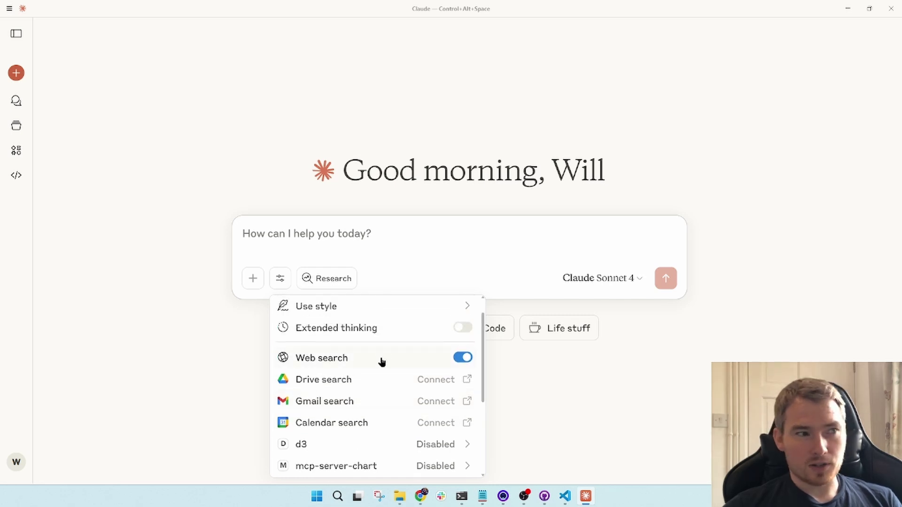
scroll(398, 368, "down", 1)
scroll(399, 374, "down", 1)
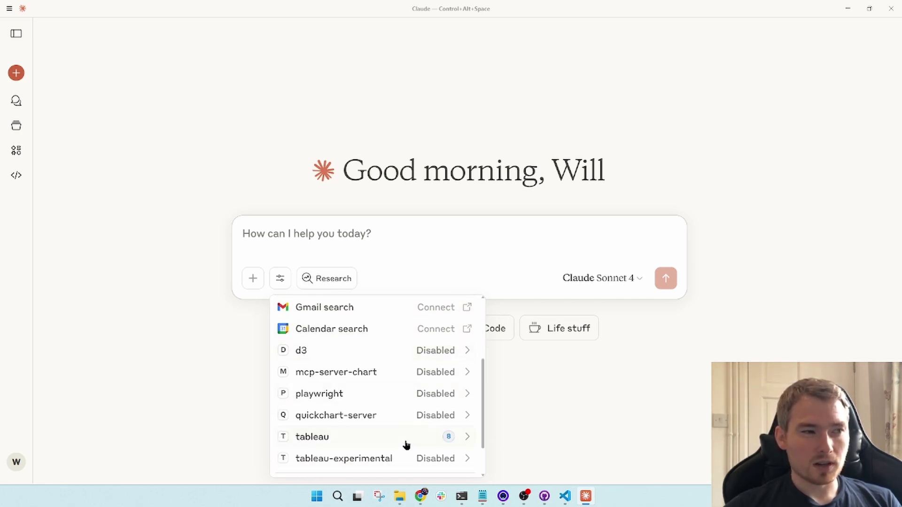
Examine the individual tools of the tableau connector and which are enabled, and close the tools list.
left_click(466, 441)
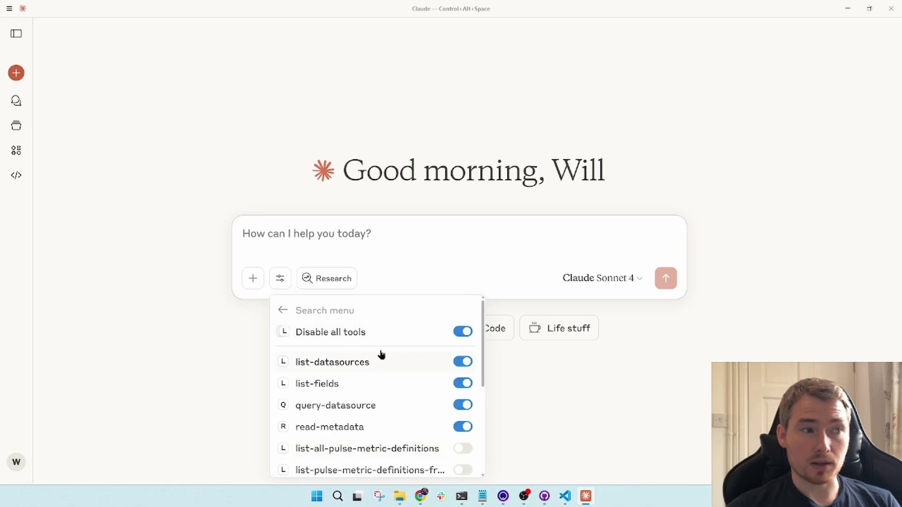
scroll(415, 400, "down", 1)
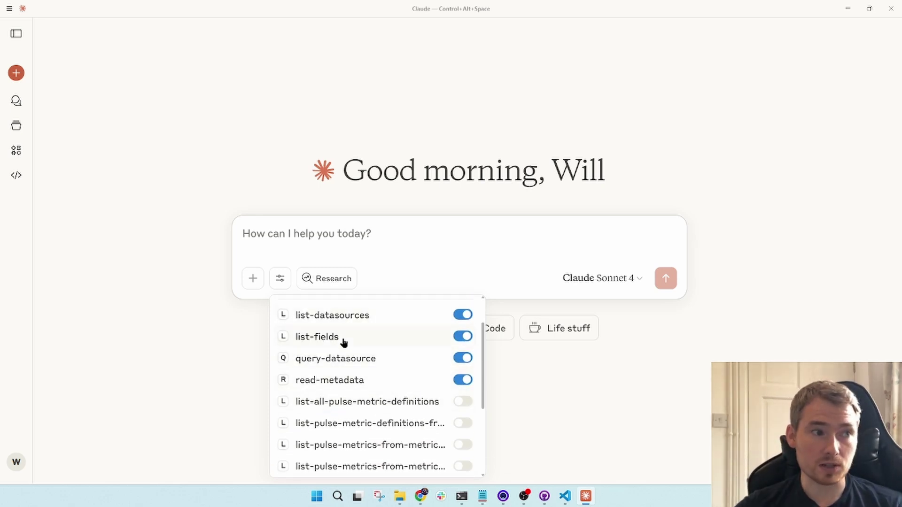
scroll(383, 388, "down", 1)
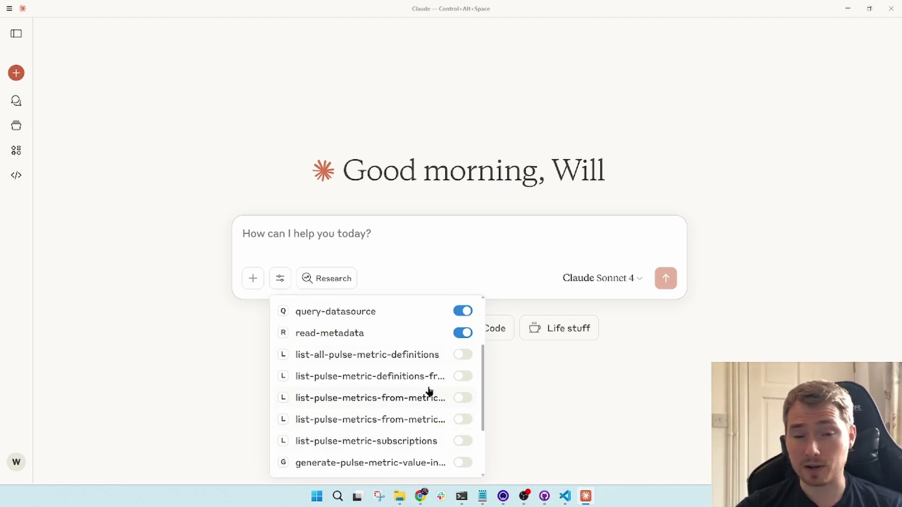
scroll(396, 430, "down", 2)
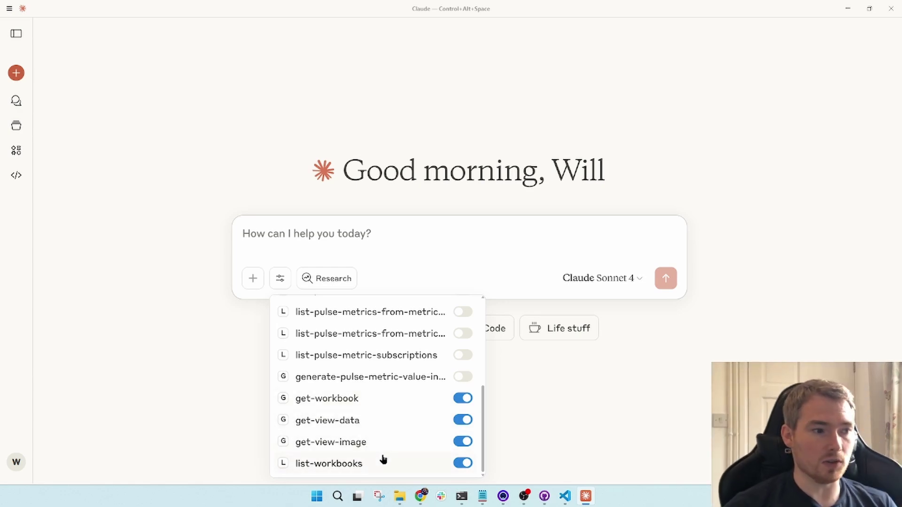
scroll(381, 420, "up", 5)
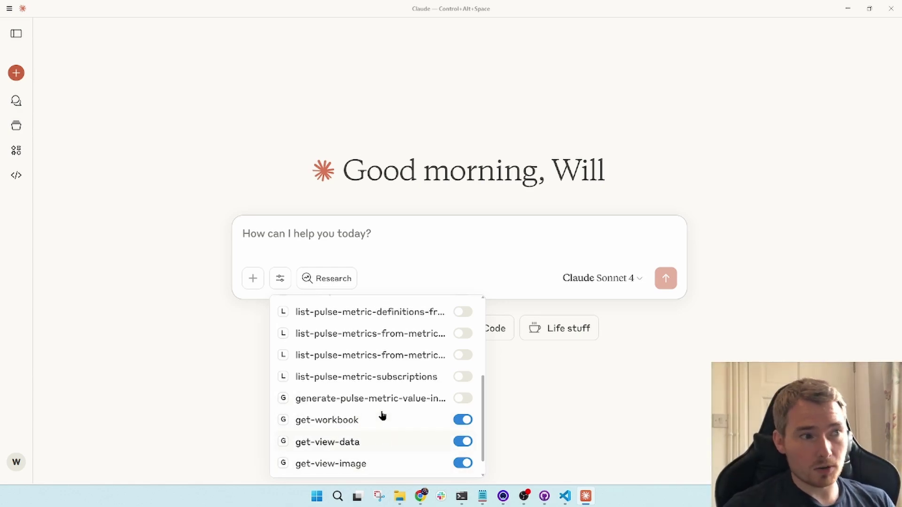
left_click(283, 310)
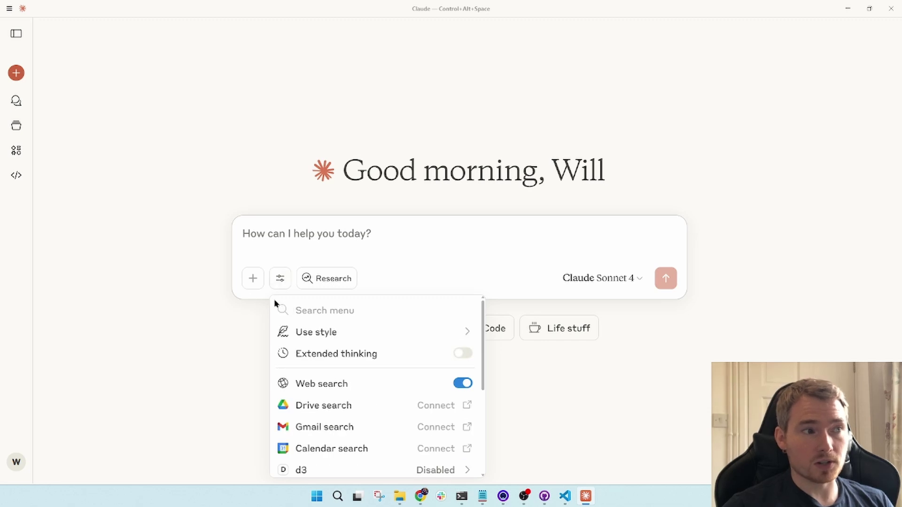
left_click(229, 288)
Ask Claude "what tableau data sources do you have access to?" and inspect the list-datasources request and response.
left_click(264, 249)
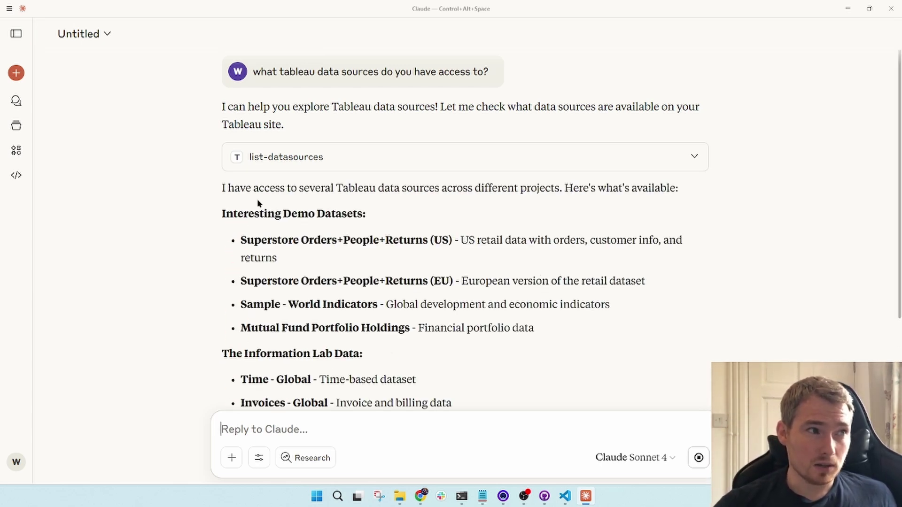
left_click(569, 162)
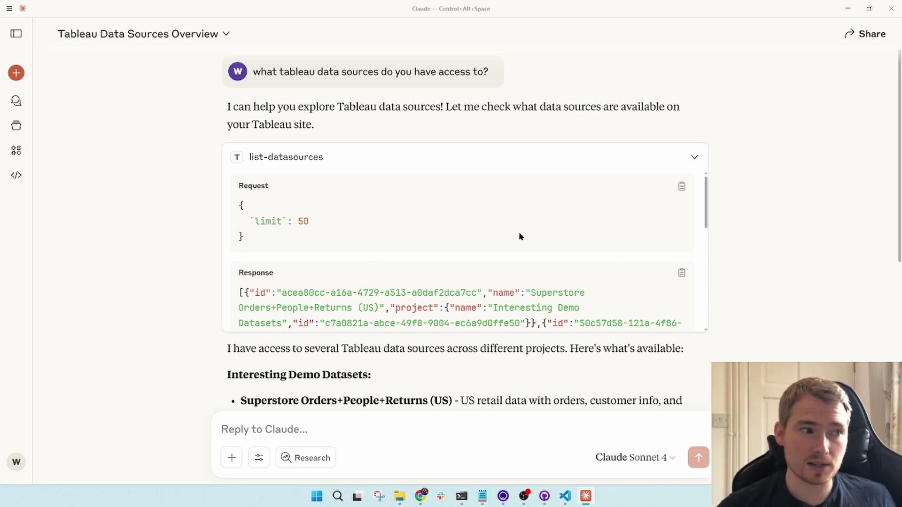
left_click(687, 164)
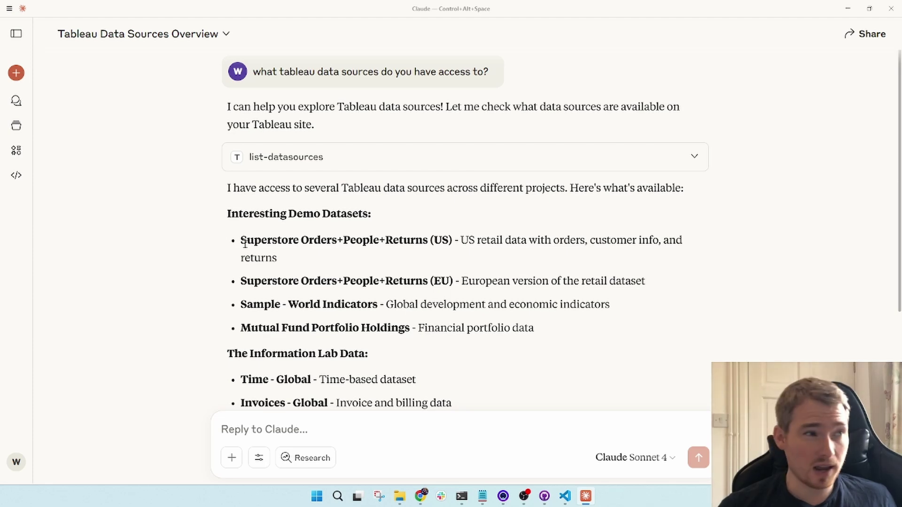
Ask how the east region in Superstore Orders+People+Returns (US) should improve its performance and what lessons apply from the other regions.
left_click_drag(243, 240, 451, 235)
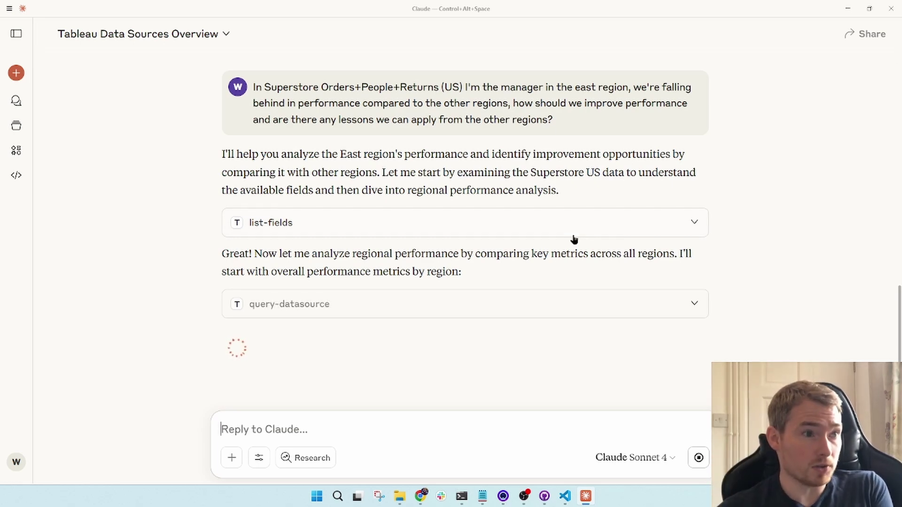
Inspect the list-fields request and response, and read Claude's East region analysis and the accompanying improvement strategy document through to its next steps.
left_click(371, 225)
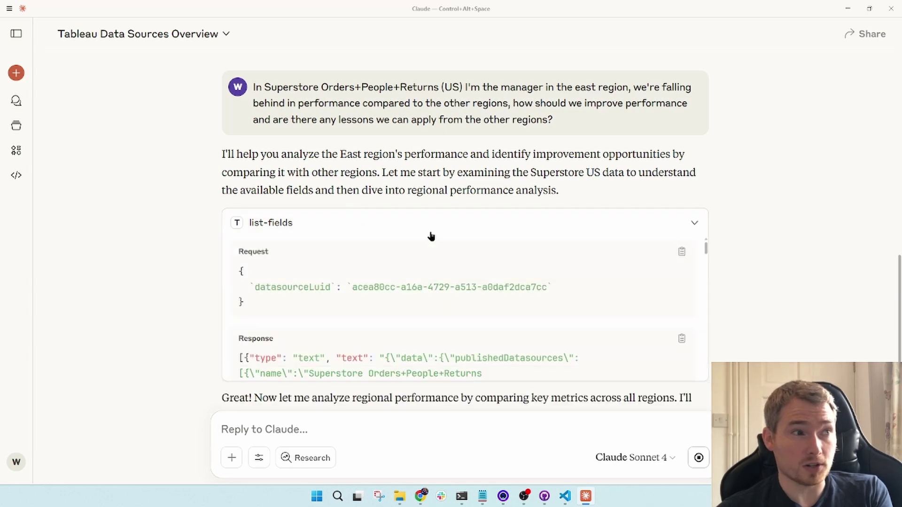
scroll(453, 268, "down", 1)
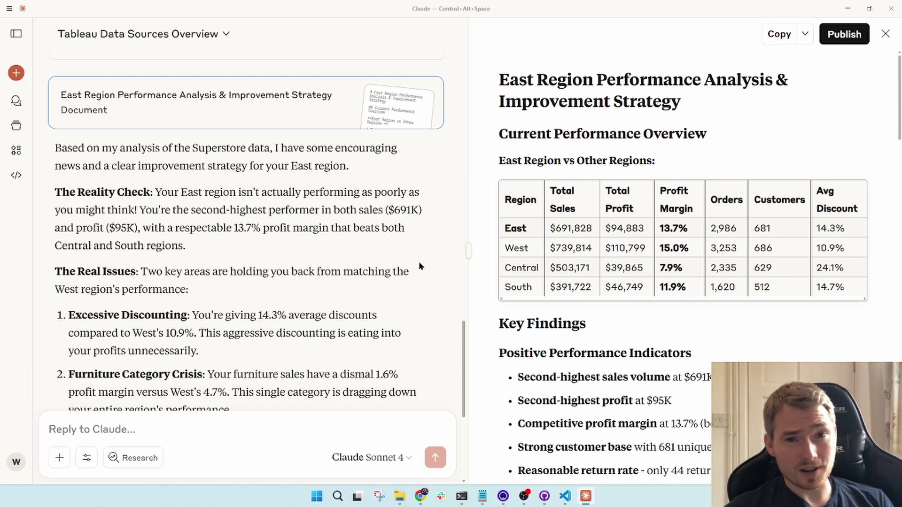
scroll(399, 263, "down", 1)
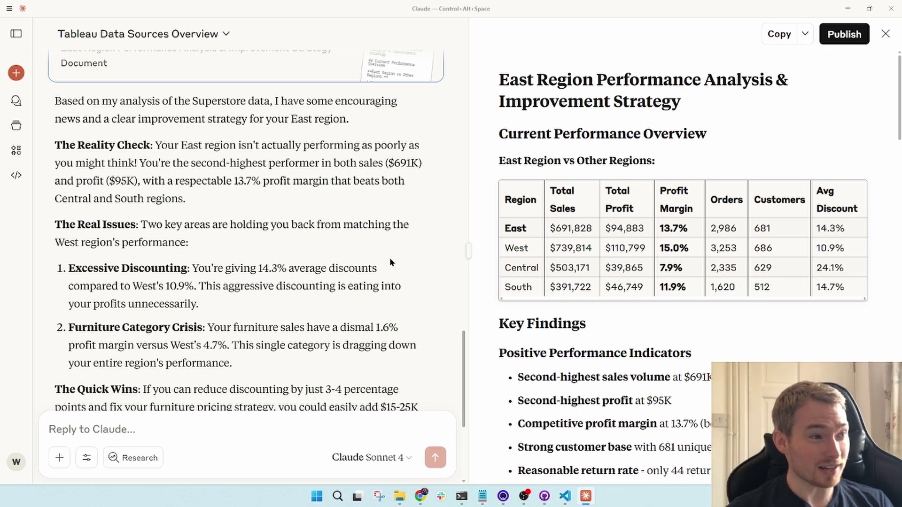
scroll(387, 262, "down", 1)
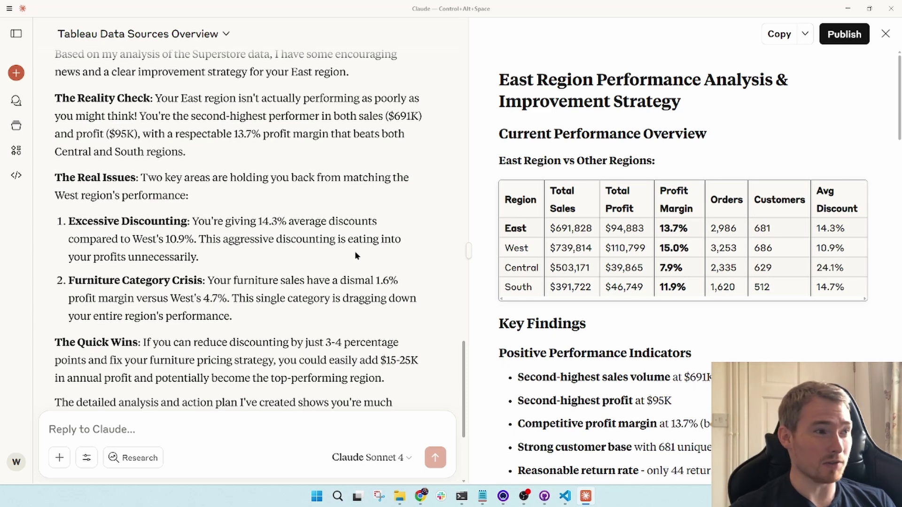
scroll(249, 199, "up", 1)
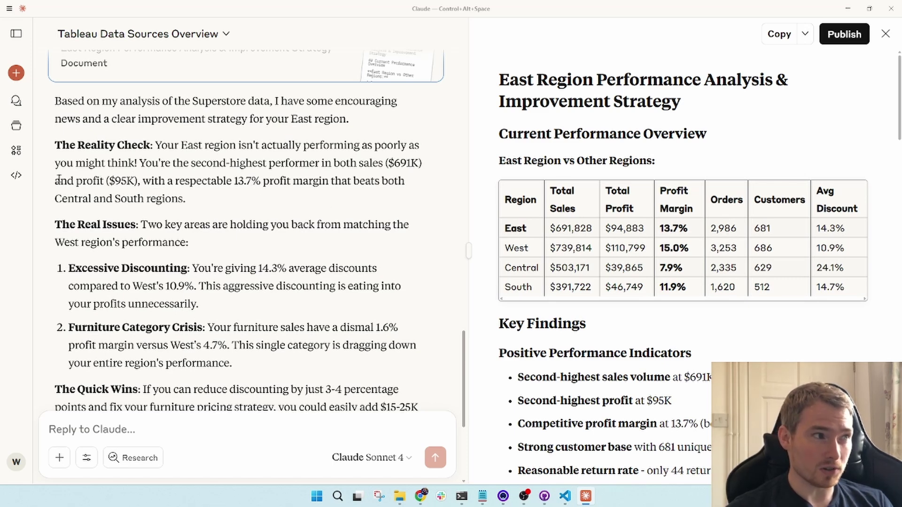
scroll(200, 210, "down", 2)
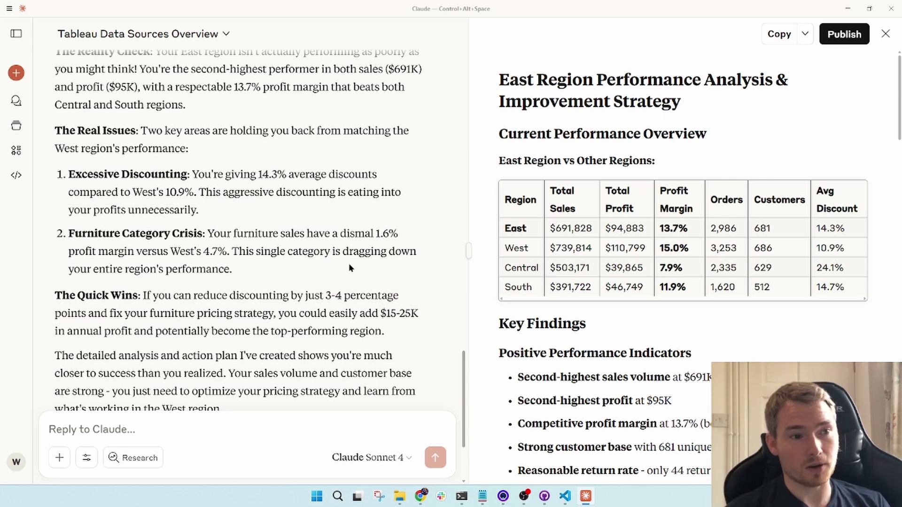
scroll(629, 370, "down", 20)
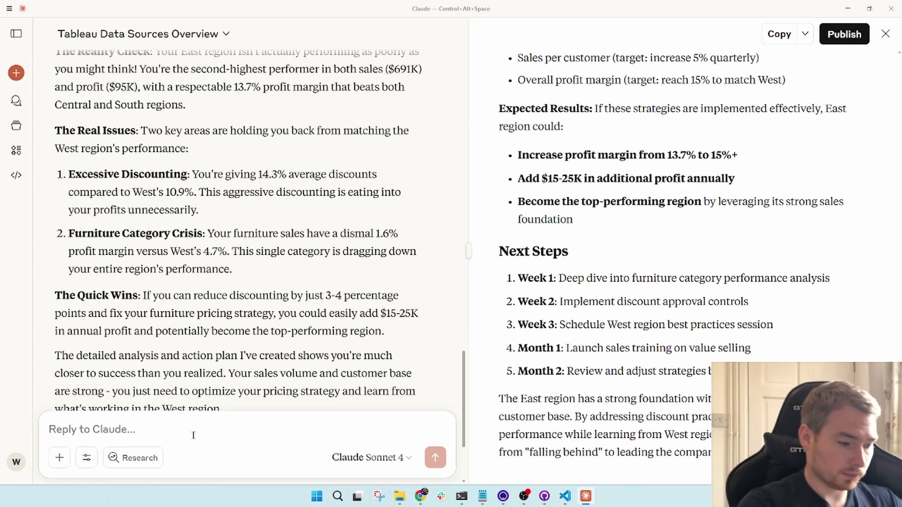
Ask Claude "can you make a dashboard of the key kpis i need to keep an eye on over the next 12 months".
type("can you make a ")
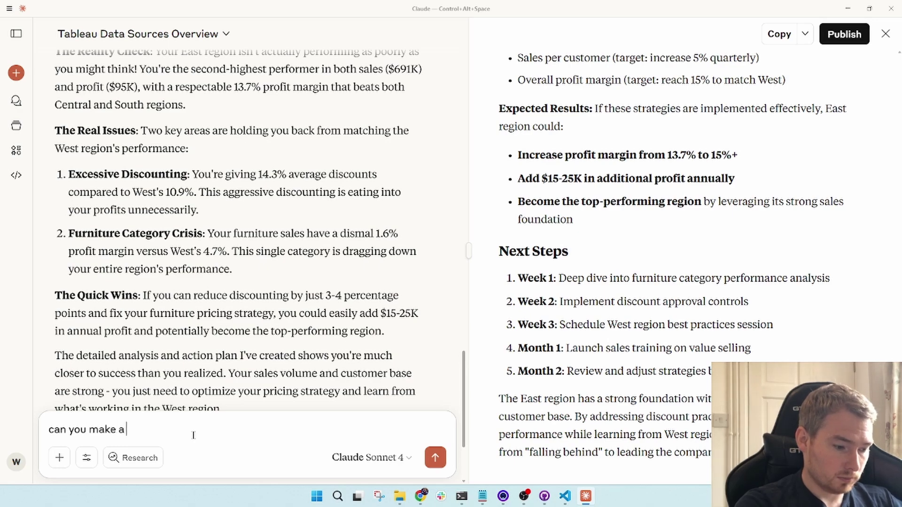
type("dashboard of the key kpis i need to keep an eye on over the next 12 months")
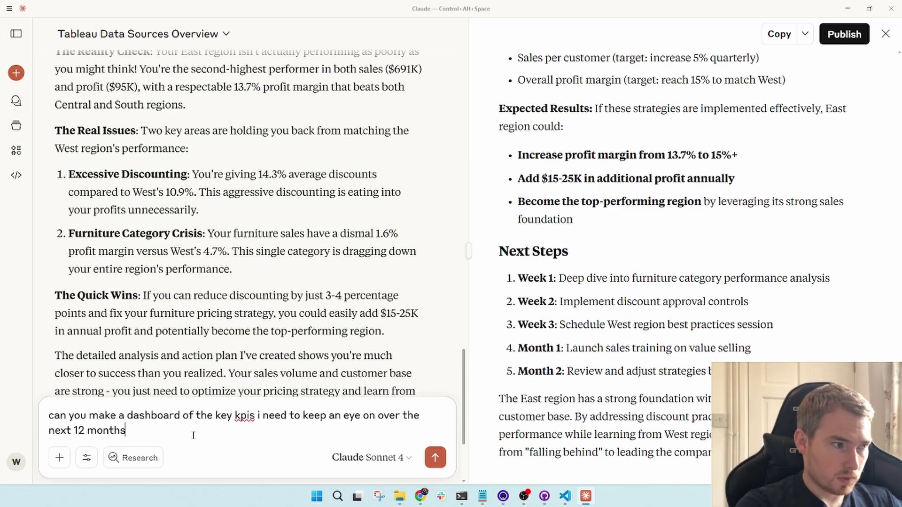
key("Return")
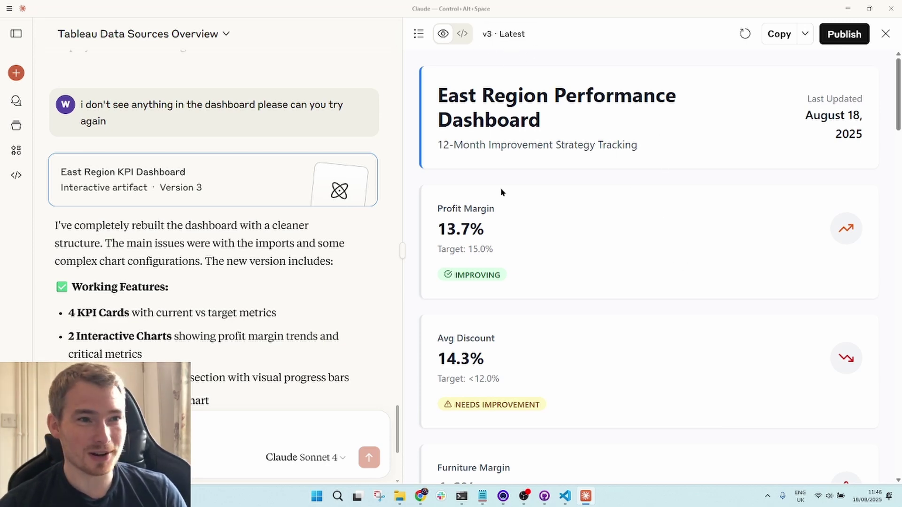
Examine version 3 of the East Region KPI Dashboard, including its KPI cards, charts, priority actions and next three months' targets.
scroll(500, 188, "down", 10)
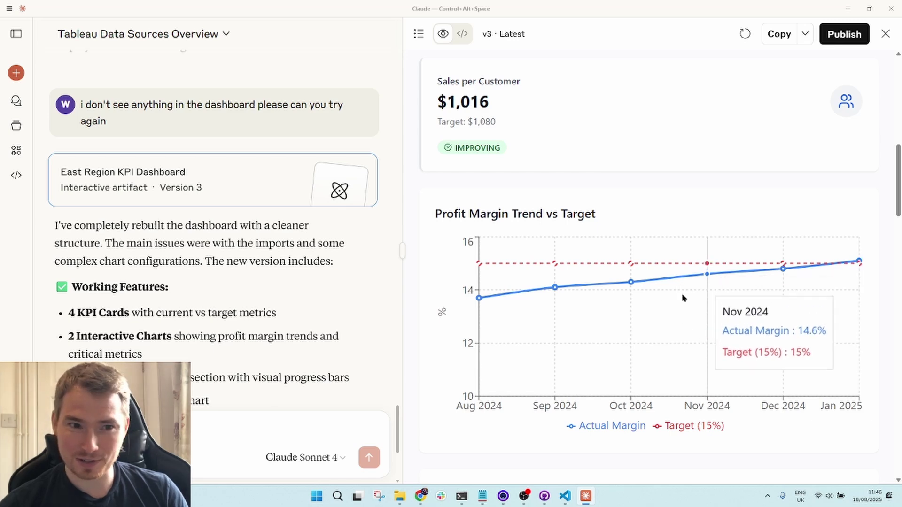
scroll(700, 325, "down", 15)
scroll(700, 325, "up", 5)
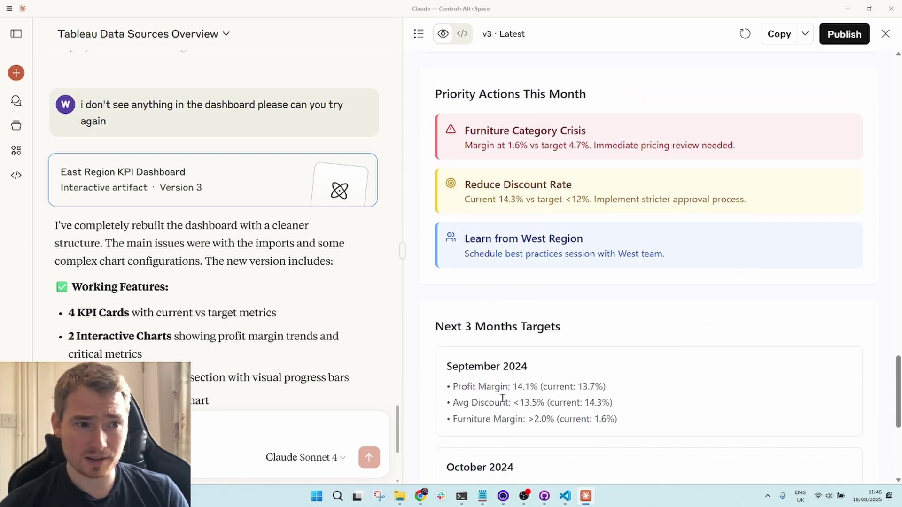
left_click_drag(503, 388, 583, 386)
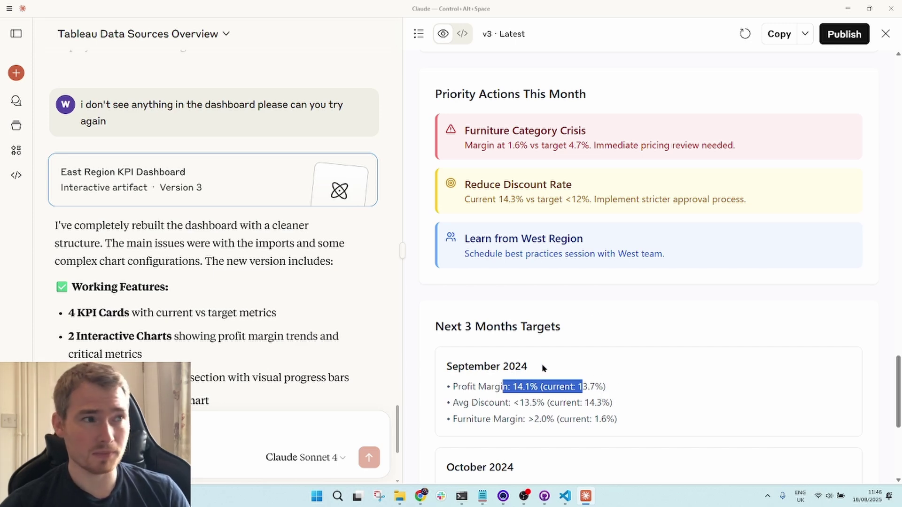
left_click(570, 387)
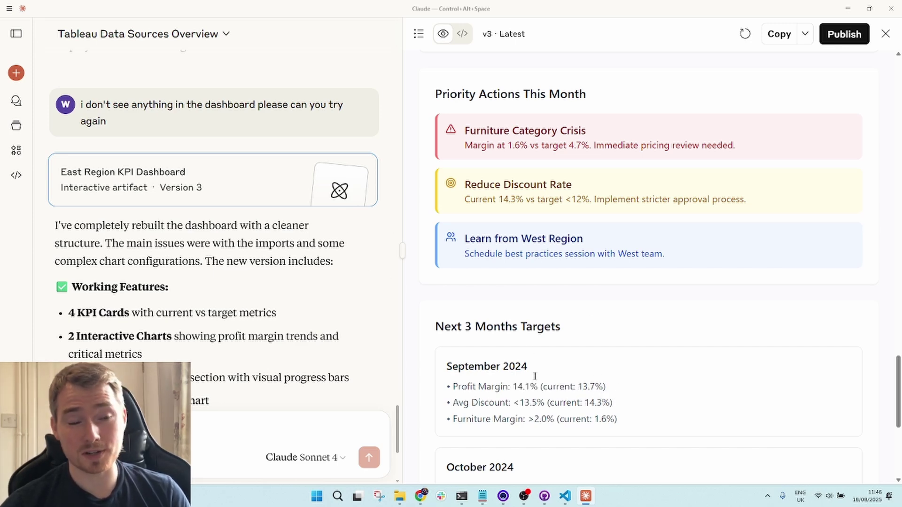
scroll(549, 358, "up", 9)
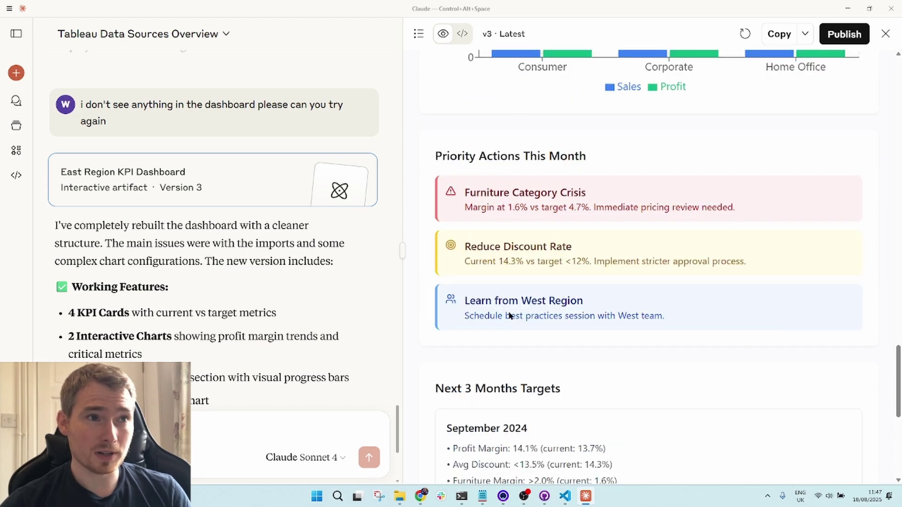